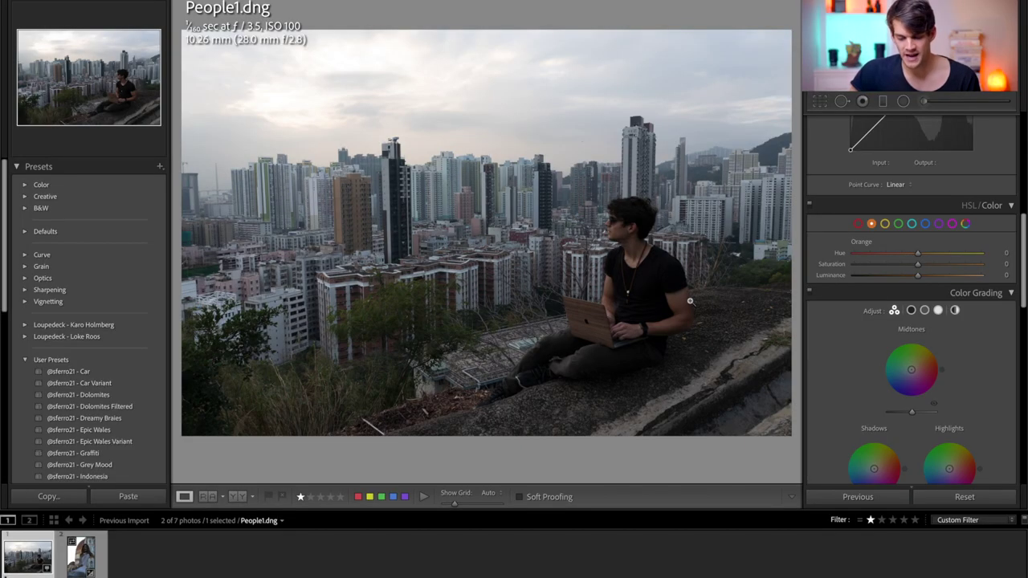
- Set People1.dng's orange hue to -3, saturation +24 and luminance -8, zooming in to check skin tones
left_click(689, 301)
left_click(684, 298)
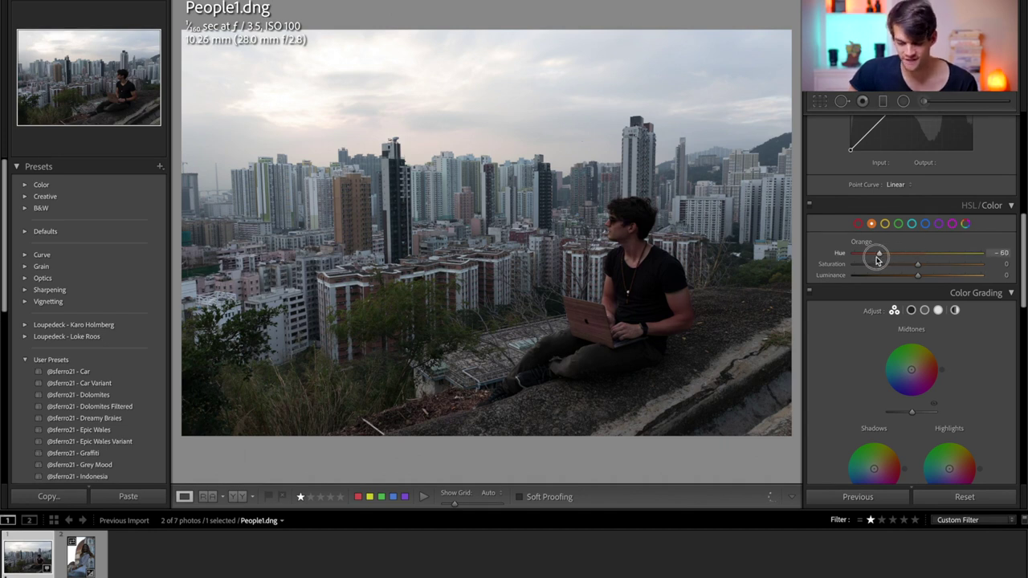
left_click_drag(859, 261, 905, 260)
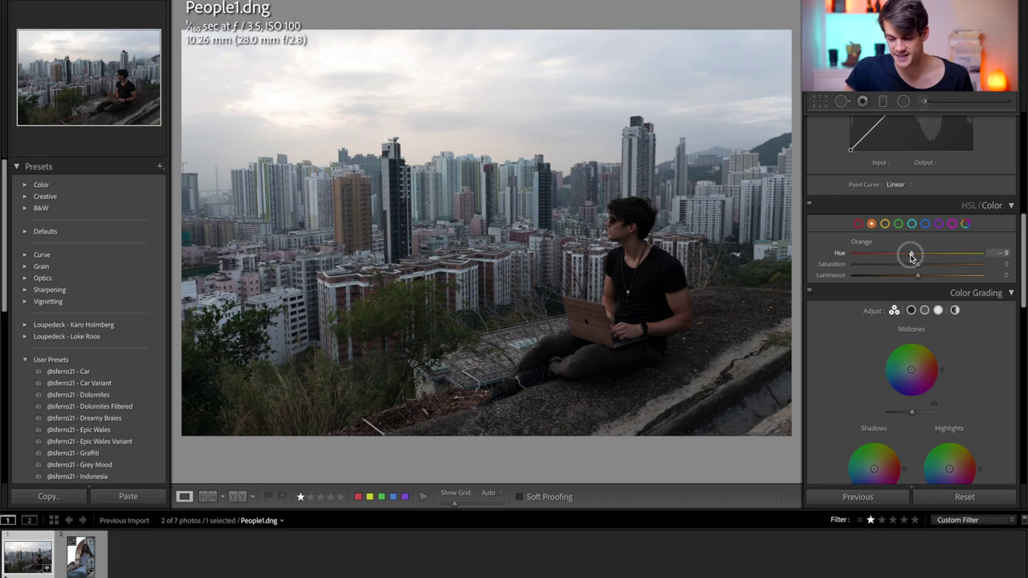
left_click_drag(723, 290, 630, 96)
left_click_drag(617, 164, 618, 164)
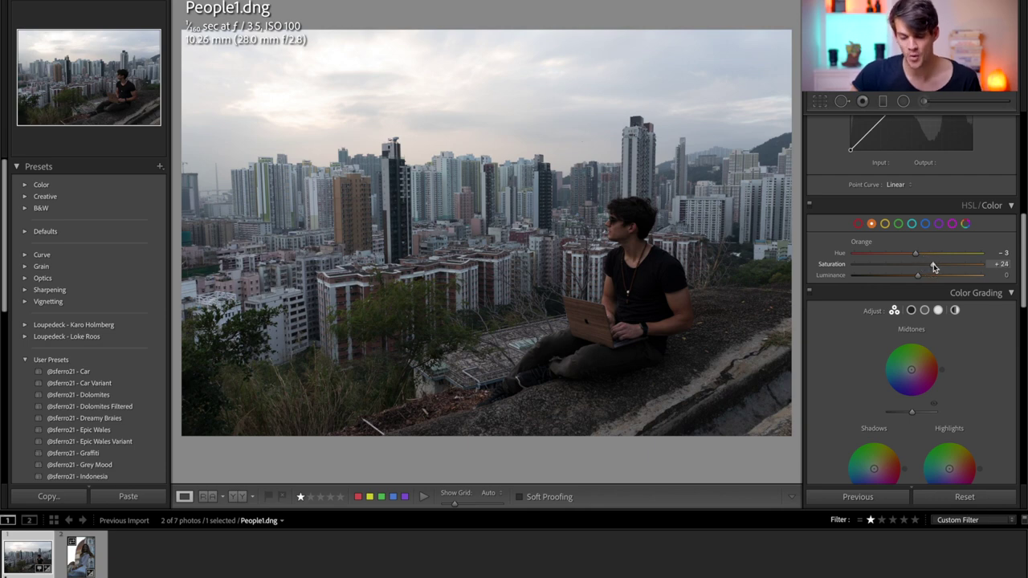
left_click(723, 292)
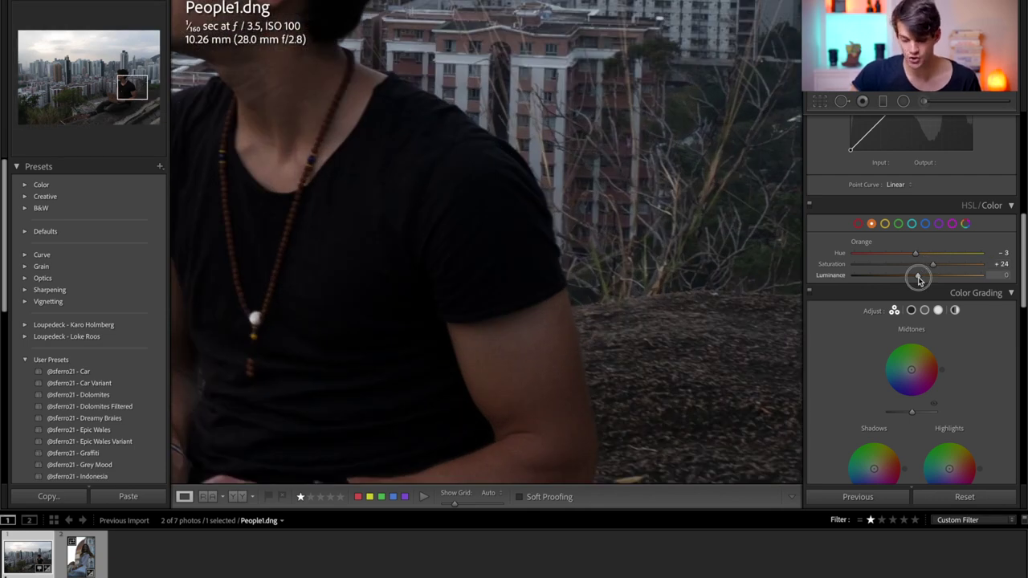
mouse_move(920, 279)
left_mouse_down()
mouse_move(942, 279)
mouse_move(914, 280)
left_mouse_up()
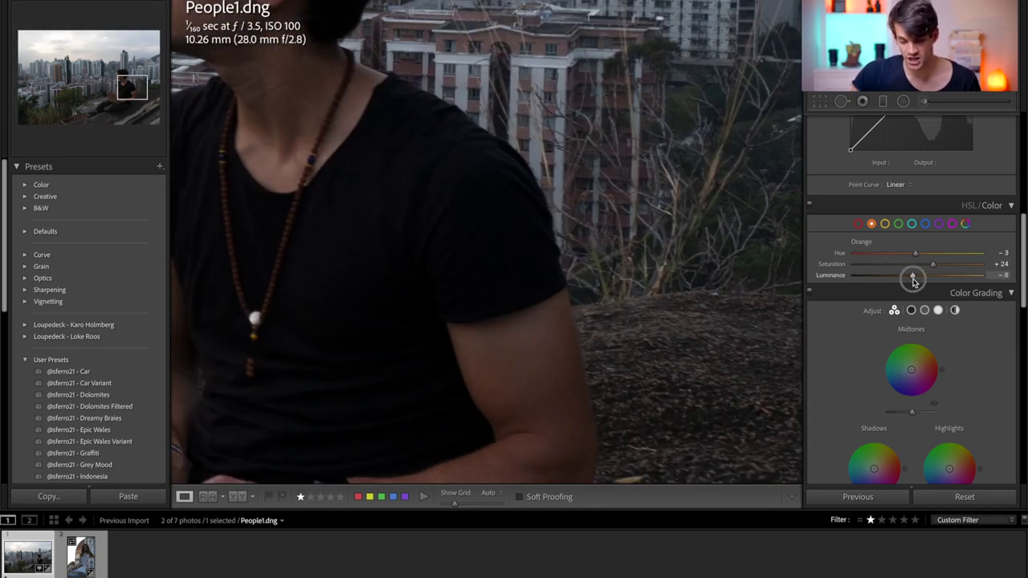
- Return to the full-photo view and apply the PerifFan preset
left_click(558, 320)
scroll(96, 306, "down", 5)
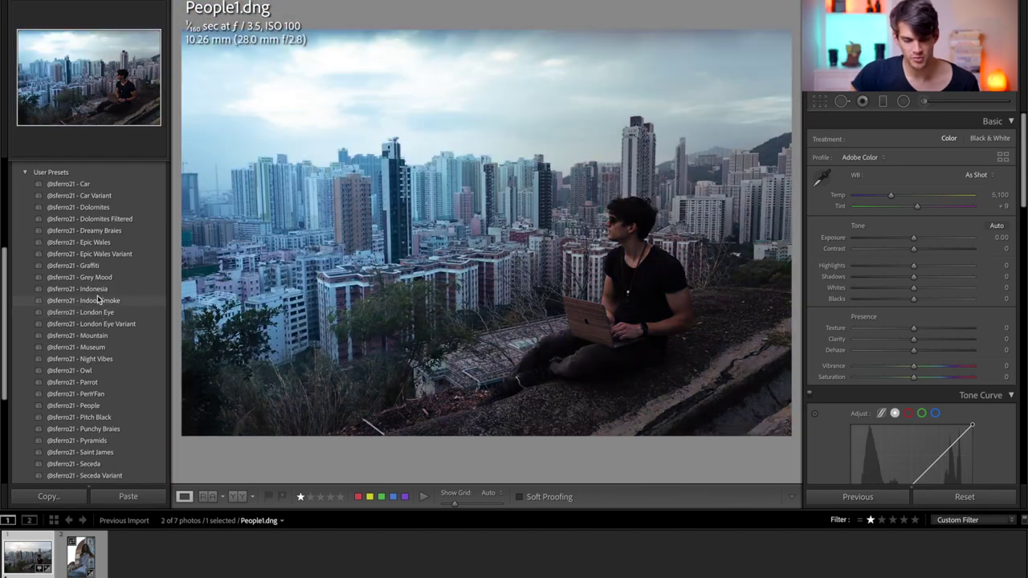
scroll(97, 280, "up", 1)
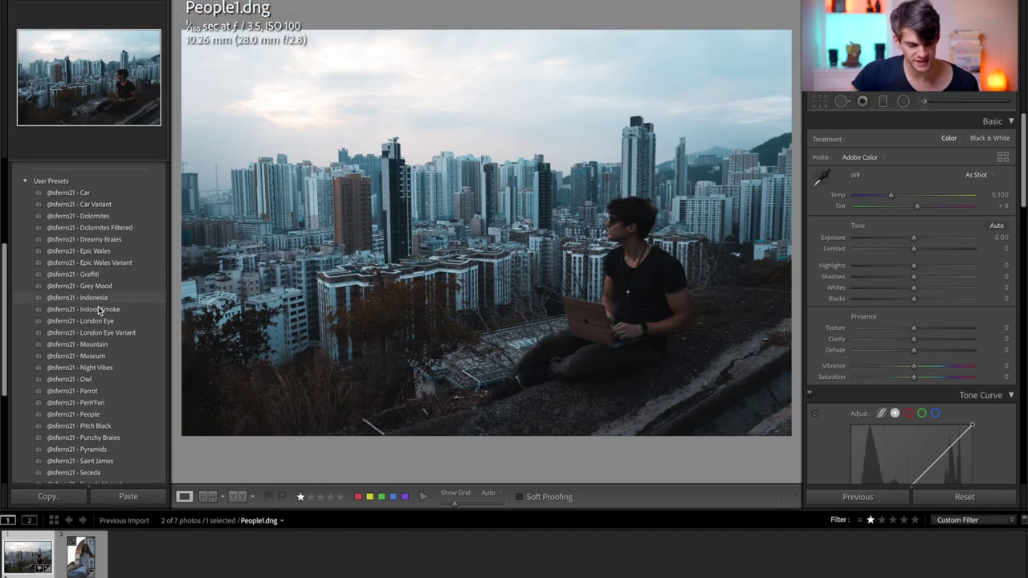
scroll(100, 317, "down", 2)
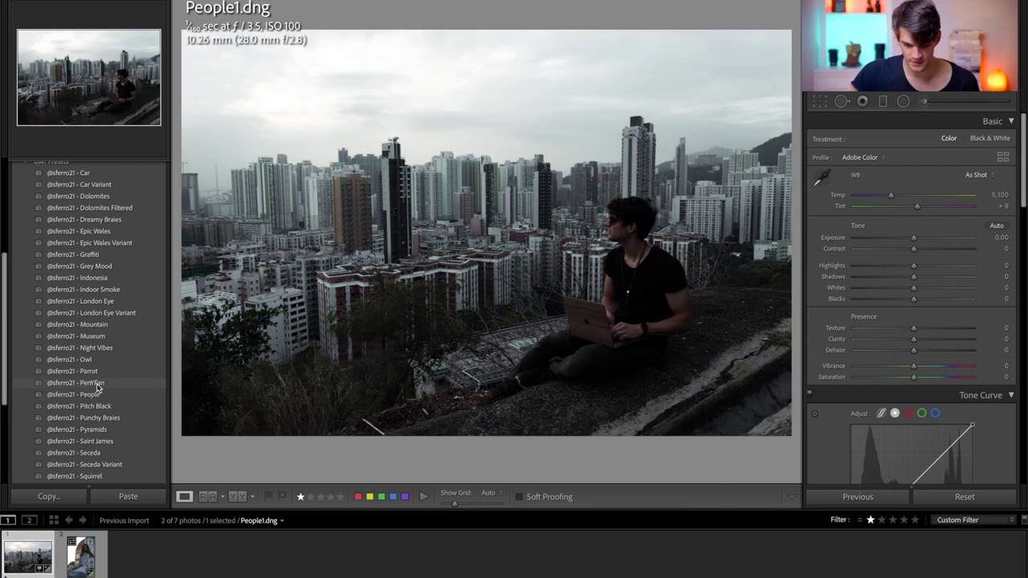
left_click(98, 384)
- Add a radial filter around the seated man with exposure raised to 1.10
key("shift+m")
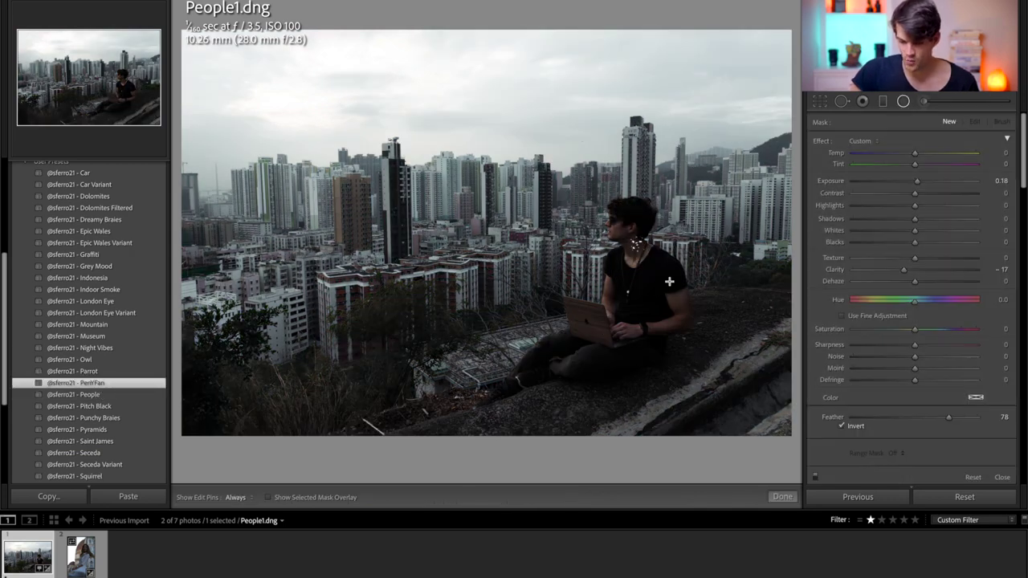
mouse_move(584, 245)
left_mouse_down()
mouse_move(659, 340)
mouse_move(643, 338)
left_mouse_up()
left_click_drag(627, 291, 633, 296)
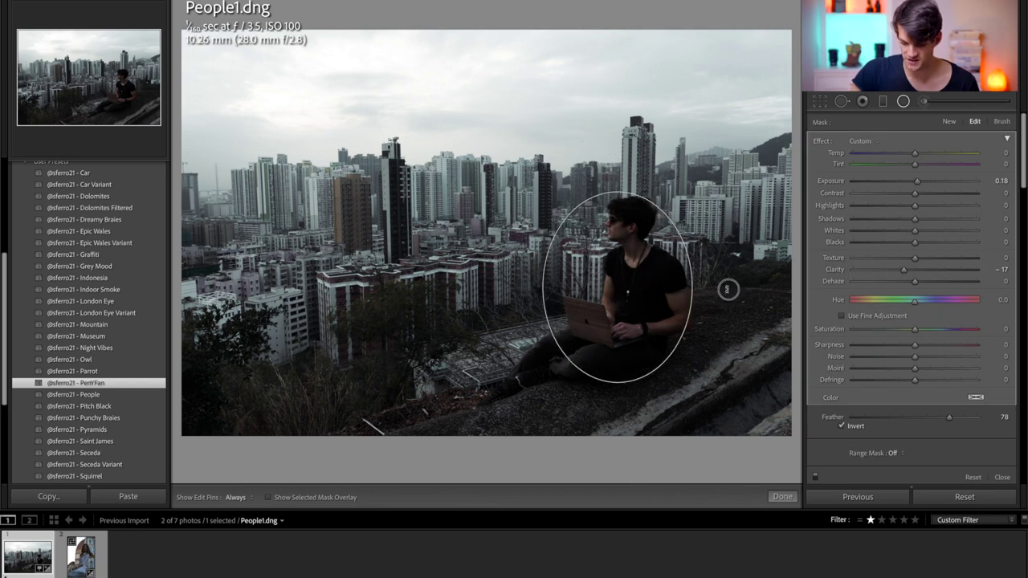
left_click_drag(617, 197, 617, 181)
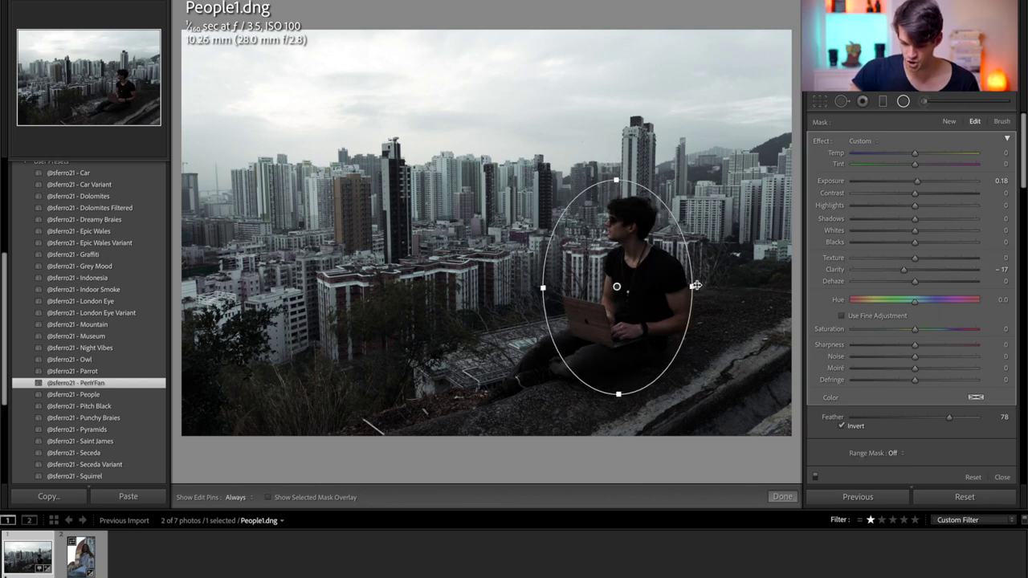
left_click_drag(696, 286, 709, 287)
left_click_drag(916, 181, 931, 184)
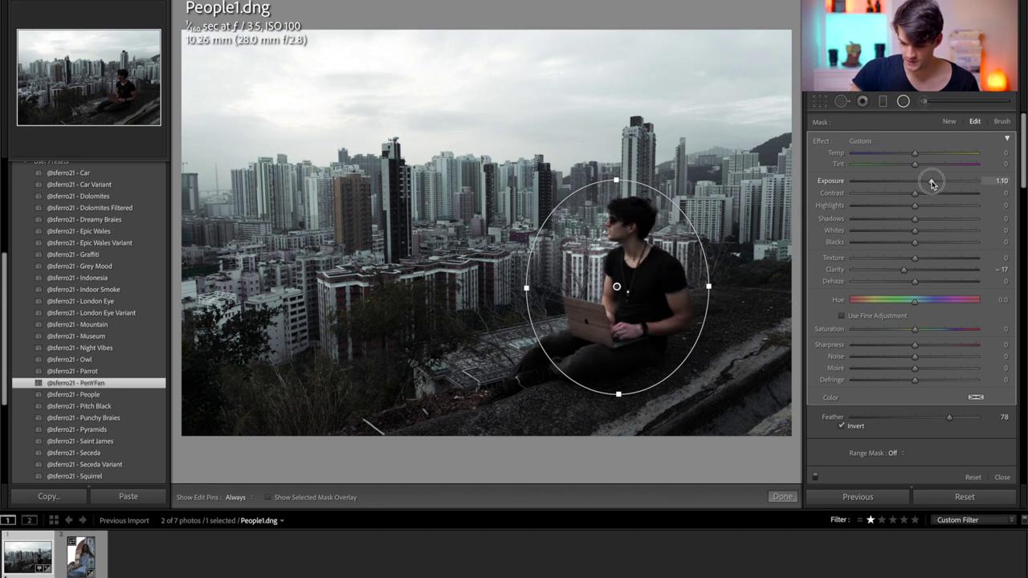
left_click(780, 495)
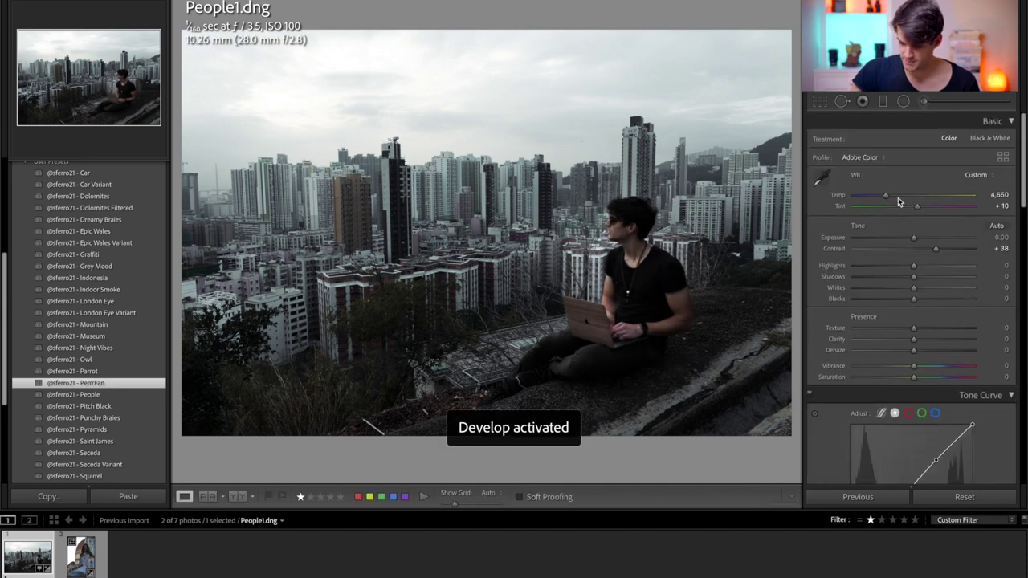
- Lift Shadows to +61 and add an upper-left sky radial filter with exposure 1.95, temperature 100
left_click_drag(914, 277, 949, 277)
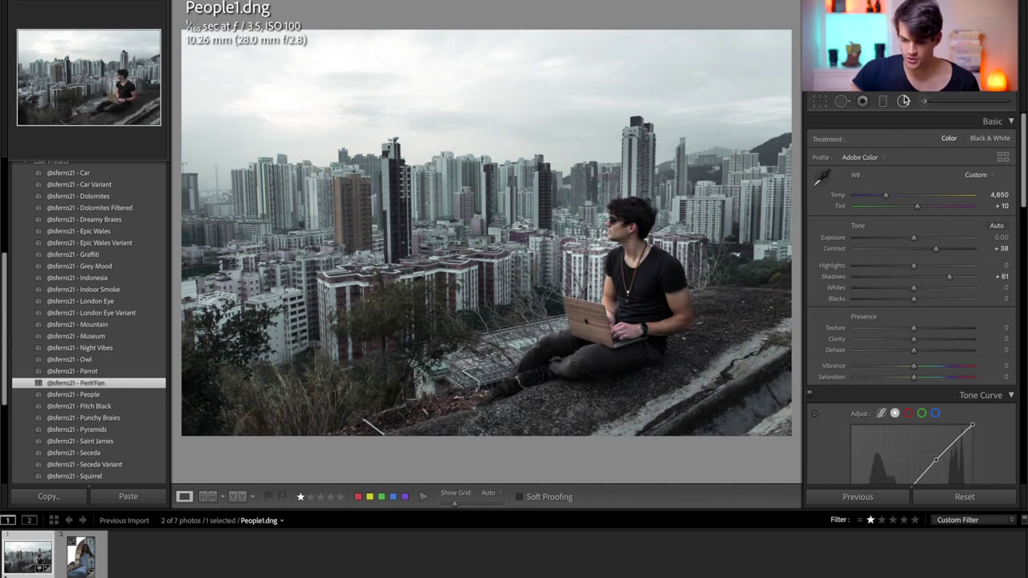
left_click(904, 101)
left_click_drag(253, 75, 473, 307)
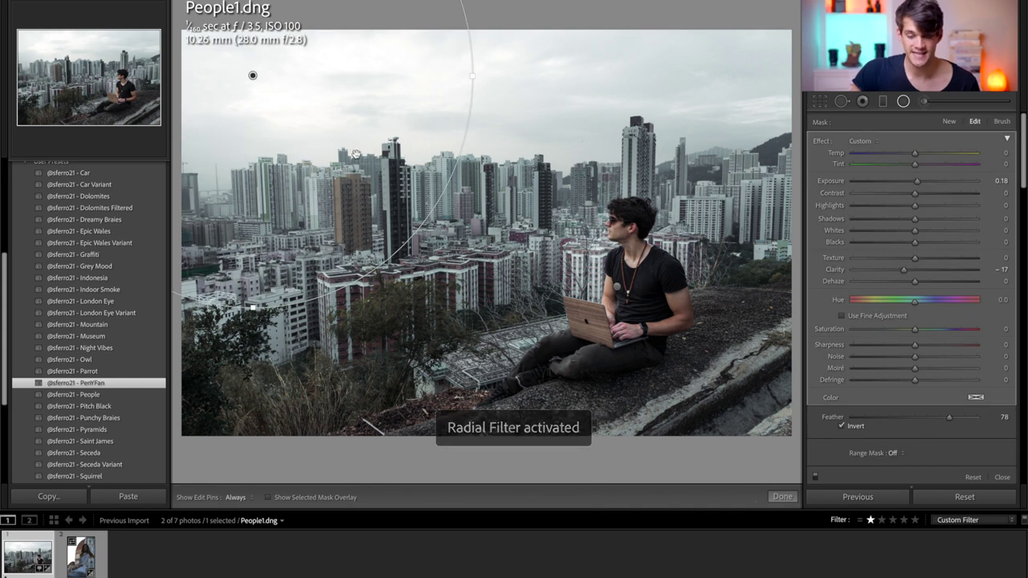
left_click_drag(355, 153, 356, 226)
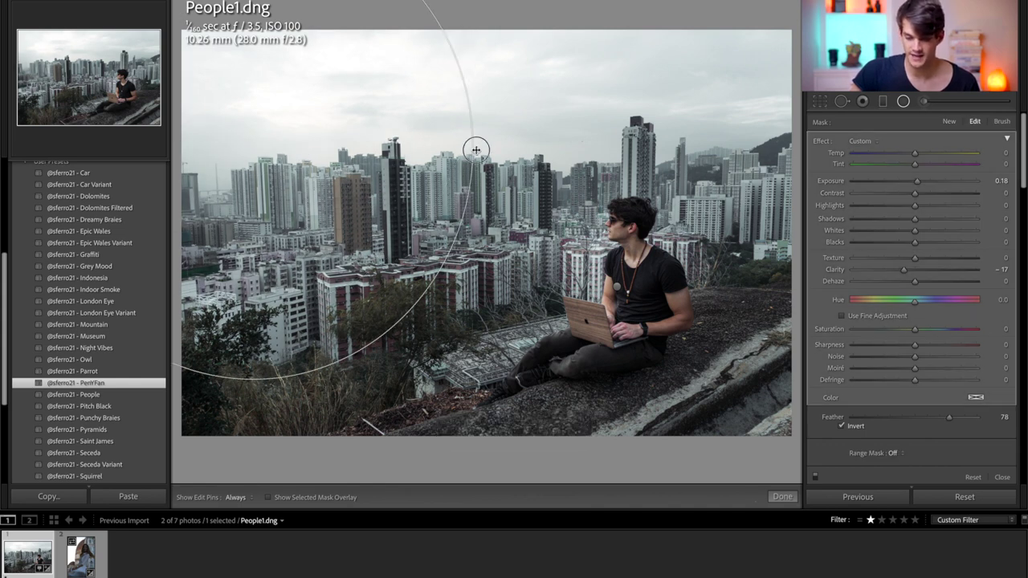
left_click_drag(475, 149, 554, 147)
left_click_drag(939, 182, 999, 163)
left_click_drag(398, 205, 340, 109)
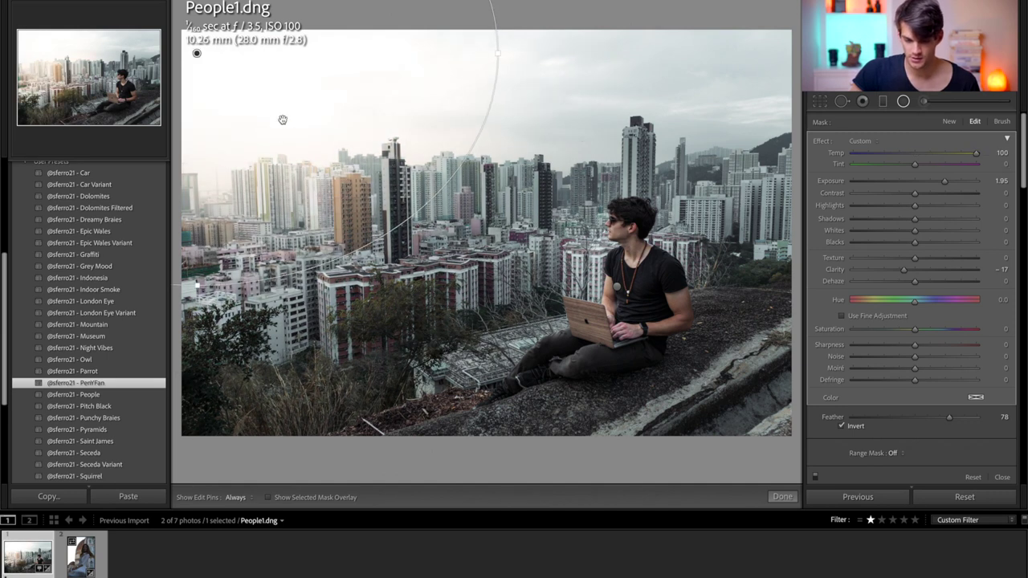
- Finish the radial filter, compare before/after, and push Orange Hue to +100
left_click(782, 497)
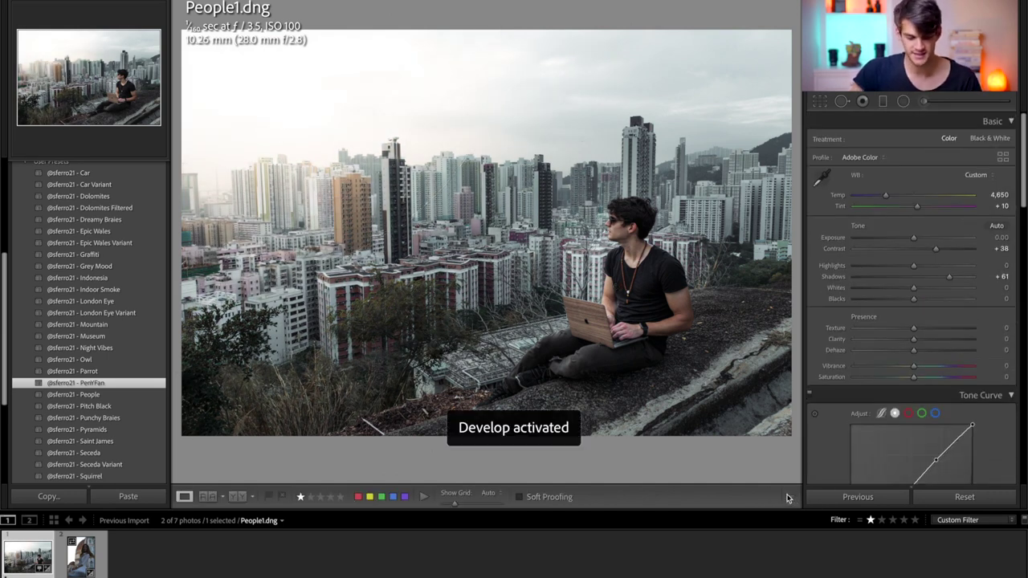
key("backslash")
key("backslash")
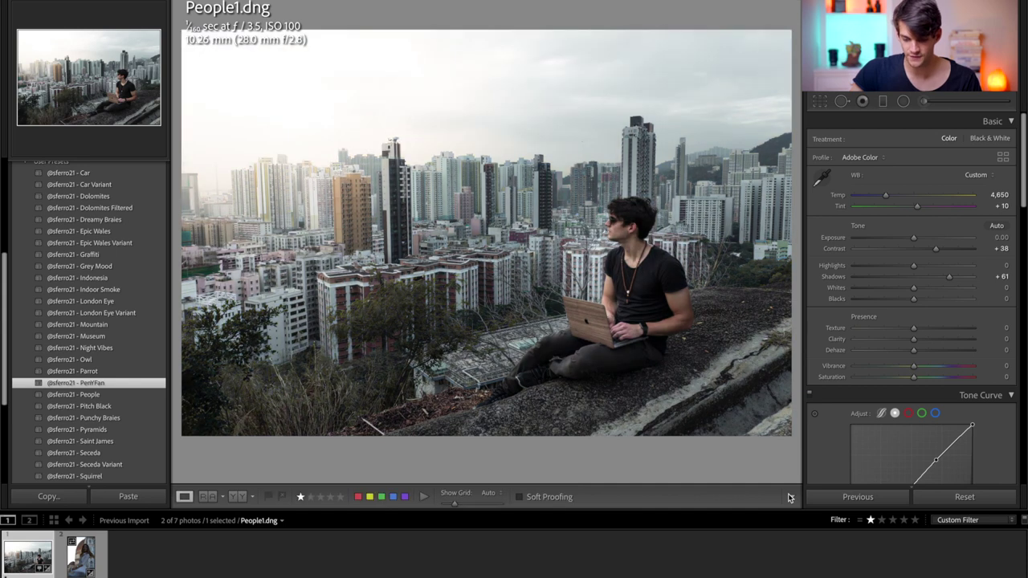
scroll(917, 358, "down", 10)
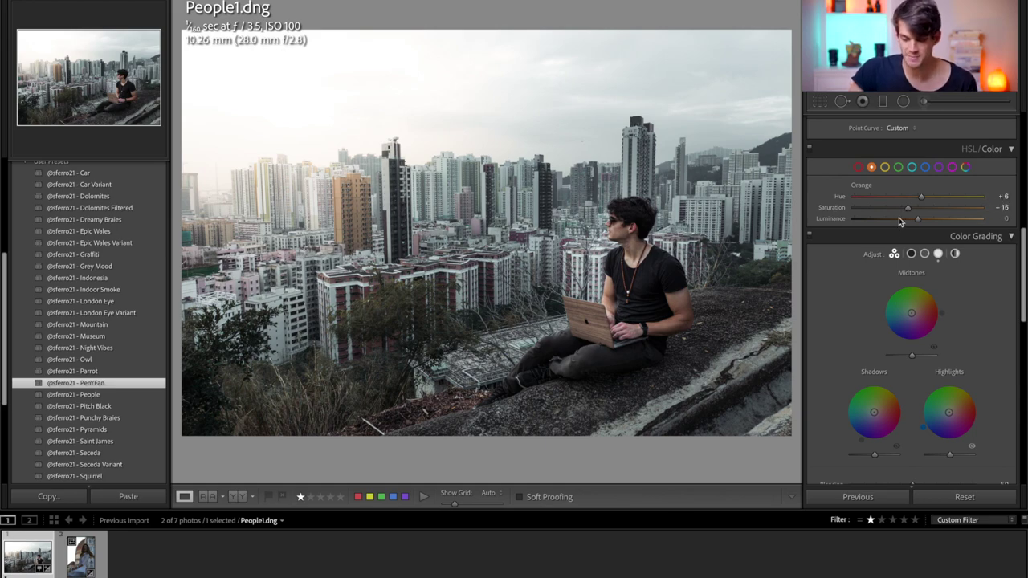
left_click_drag(921, 199, 988, 205)
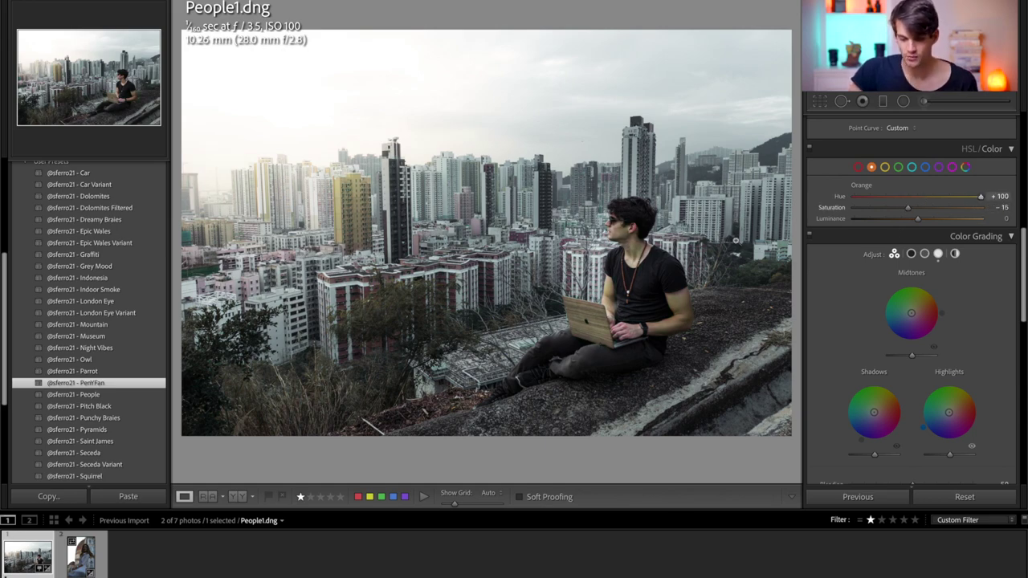
left_click_drag(649, 263, 648, 263)
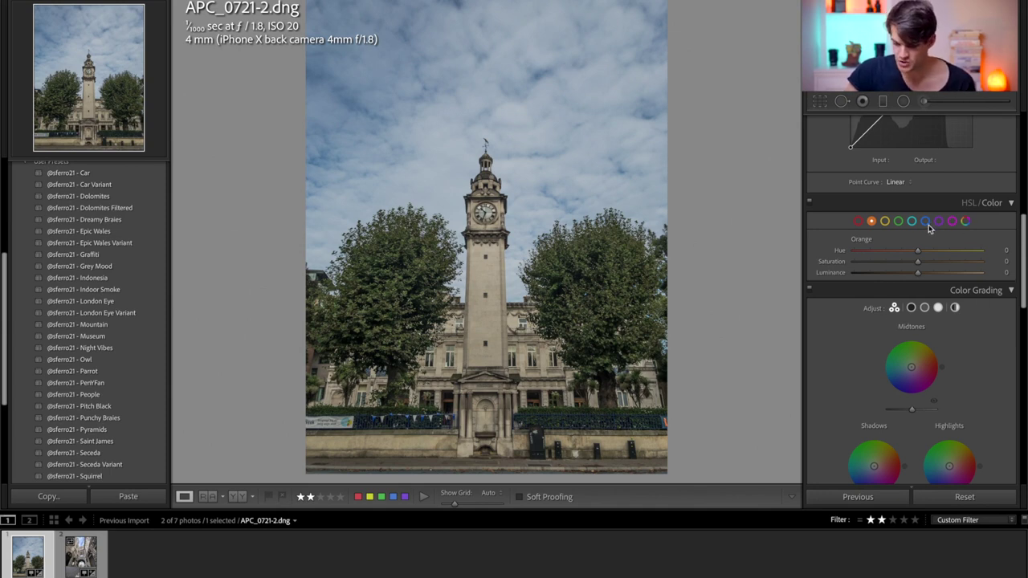
- Shift the blue hue toward teal and desaturate it, then cool, desaturate and darken the yellows
left_click_drag(916, 253, 881, 254)
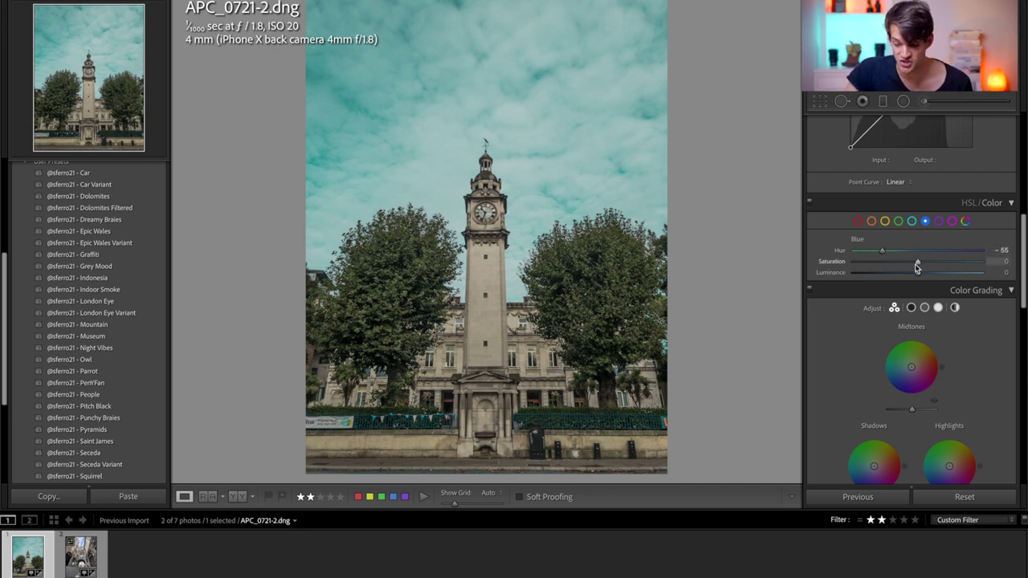
left_click_drag(917, 263, 882, 268)
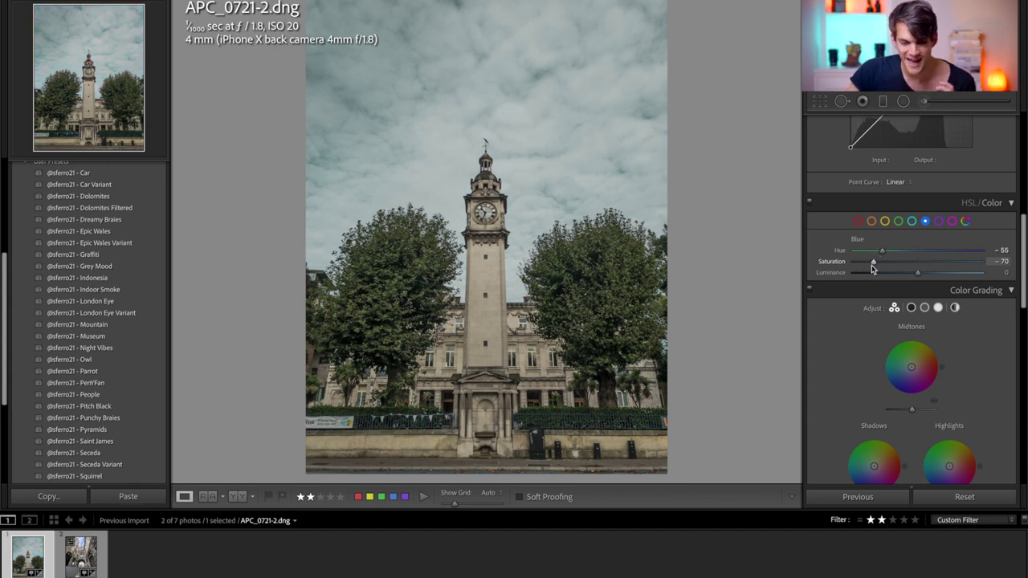
left_click(885, 222)
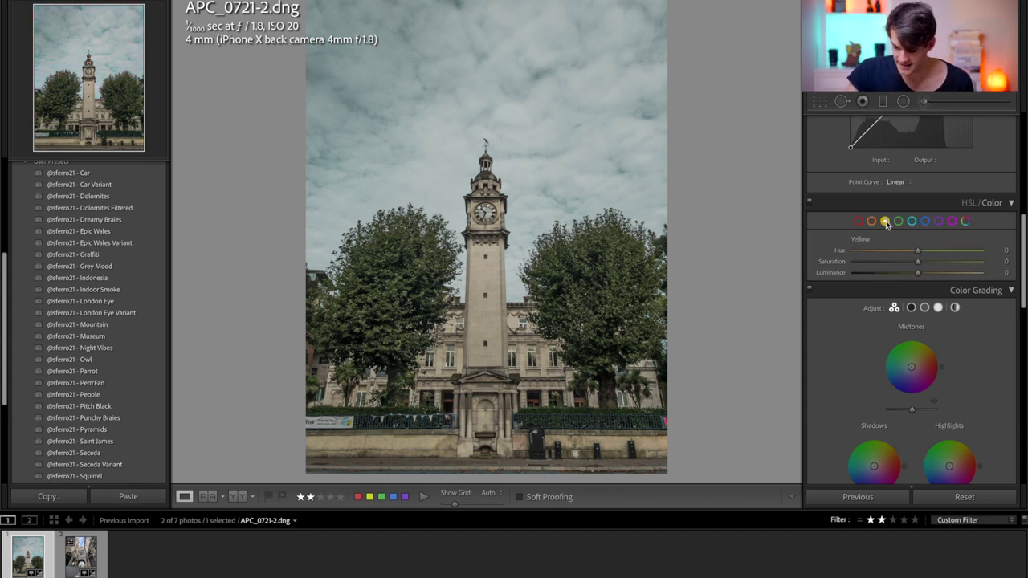
left_click_drag(931, 254, 888, 255)
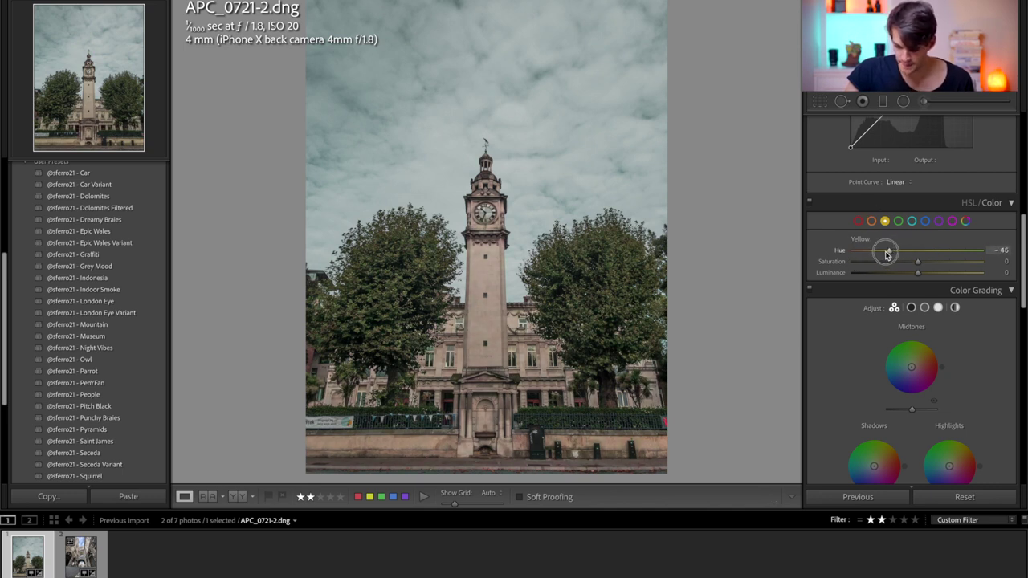
mouse_move(895, 262)
left_mouse_down()
mouse_move(877, 267)
mouse_move(894, 266)
left_mouse_up()
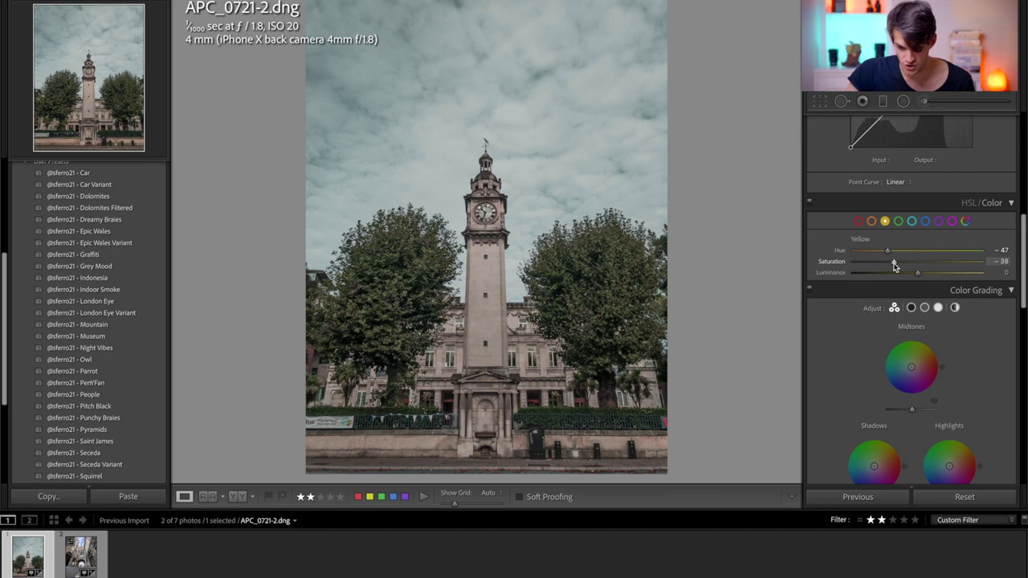
left_click_drag(919, 277, 912, 278)
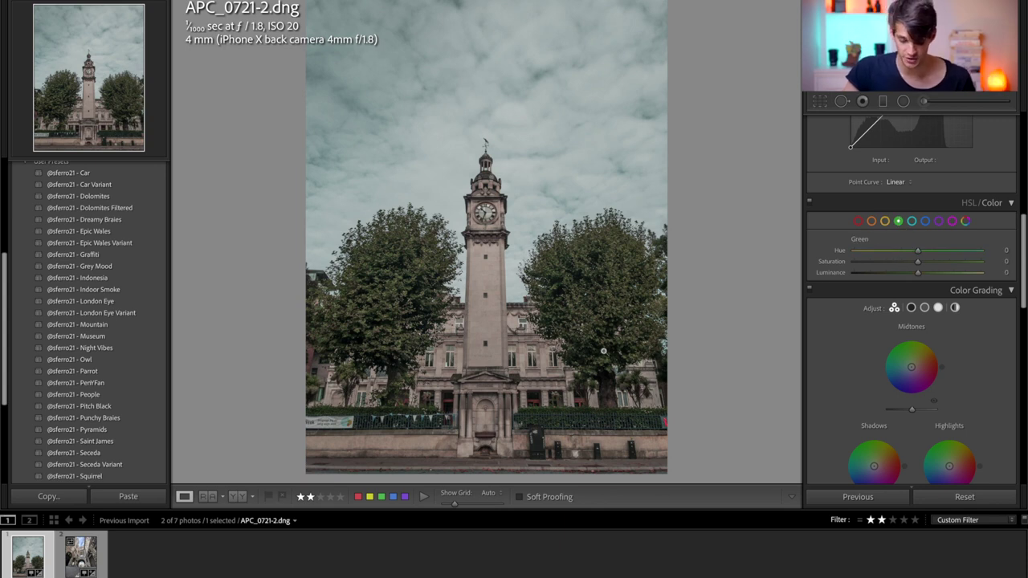
- Set Green Hue to -89 and Green Saturation to -32, then compare before and after
left_click_drag(918, 250, 834, 255)
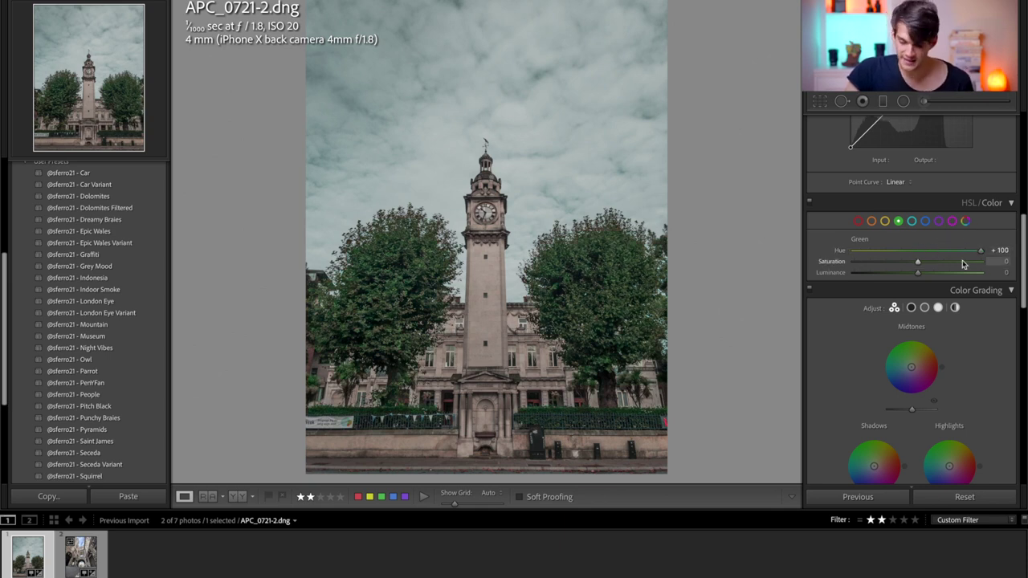
left_click_drag(922, 254, 899, 265)
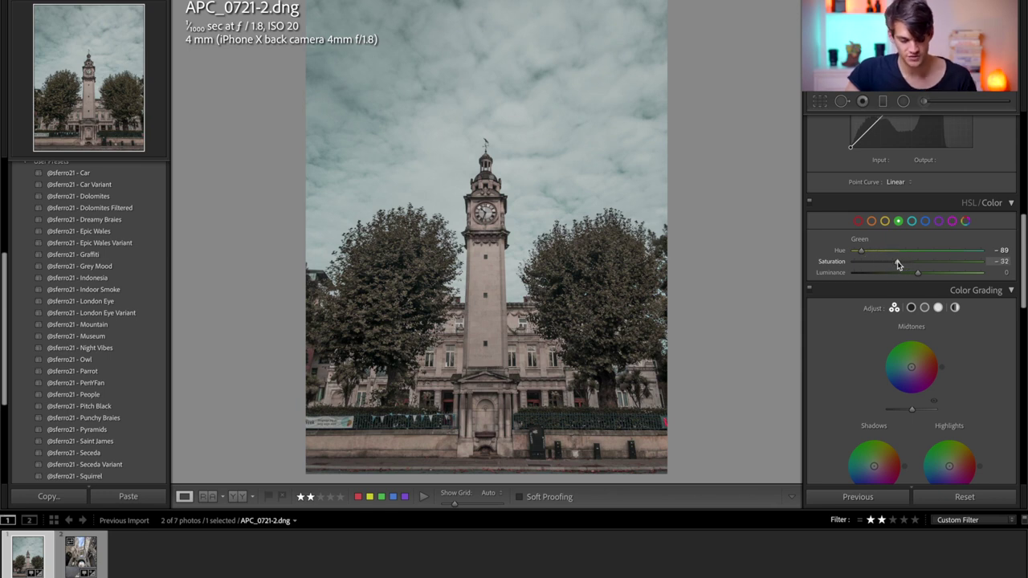
key("backslash")
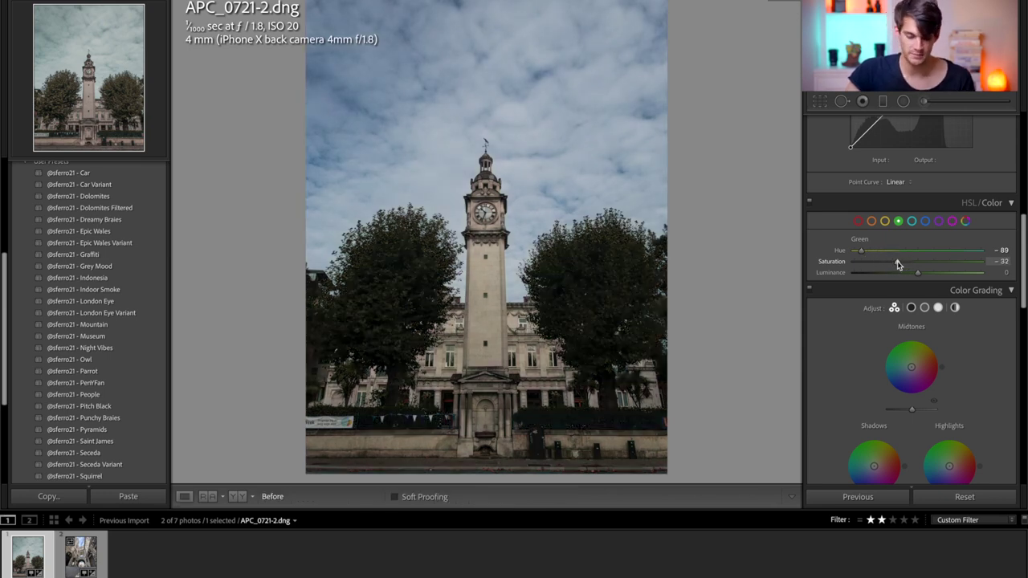
key("backslash")
scroll(876, 321, "up", 2)
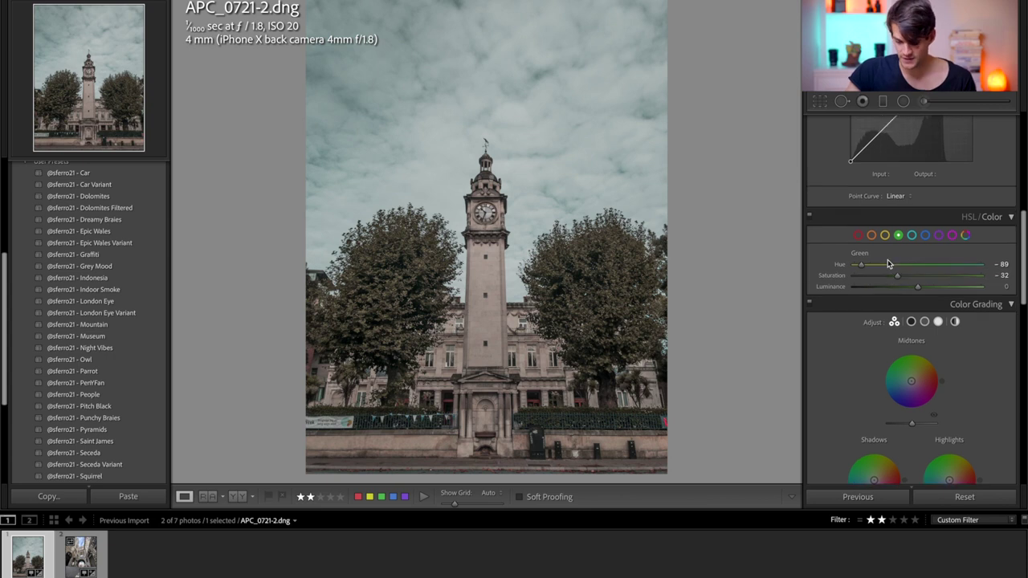
scroll(866, 351, "up", 5)
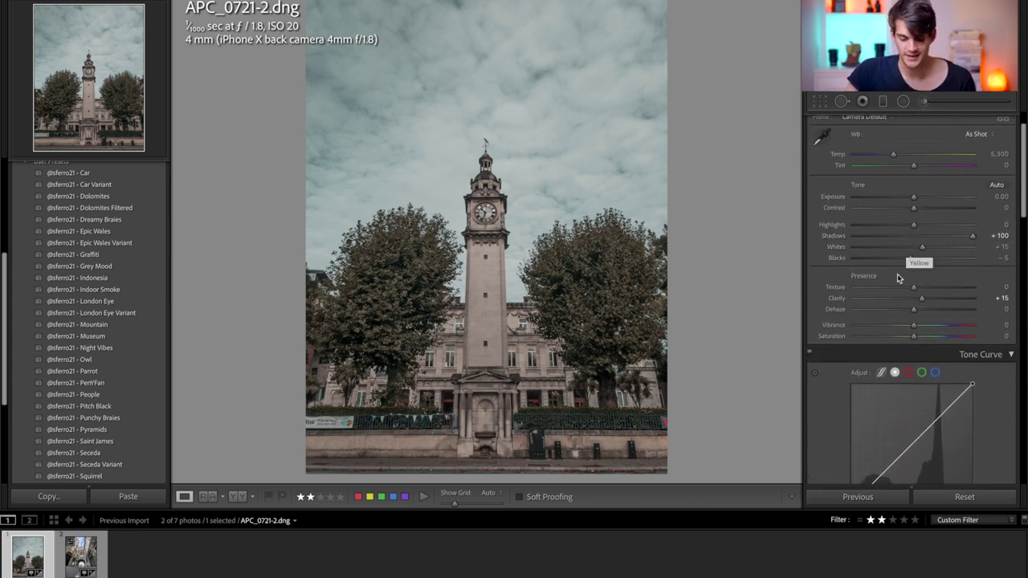
- On IMG_0056.dng, set Blue Hue -66 and Luminance -42 and desaturate the blue sky
key("Right")
scroll(819, 442, "down", 10)
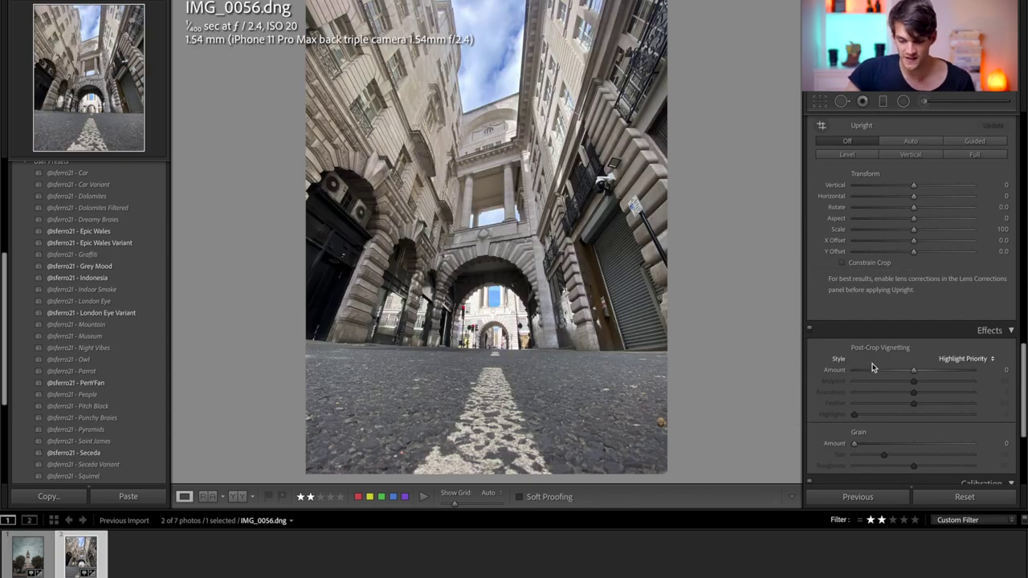
scroll(934, 314, "up", 5)
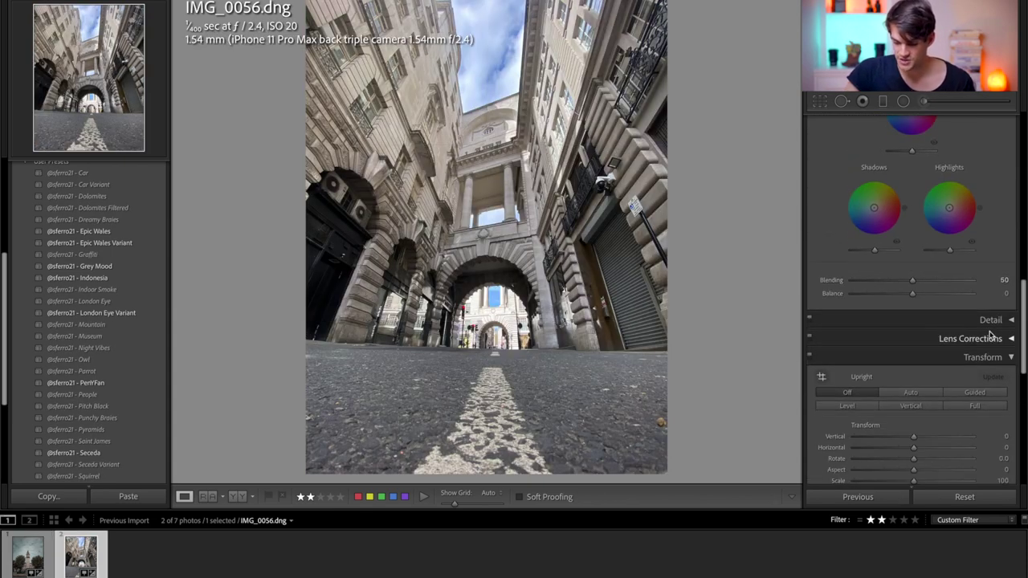
scroll(964, 313, "up", 6)
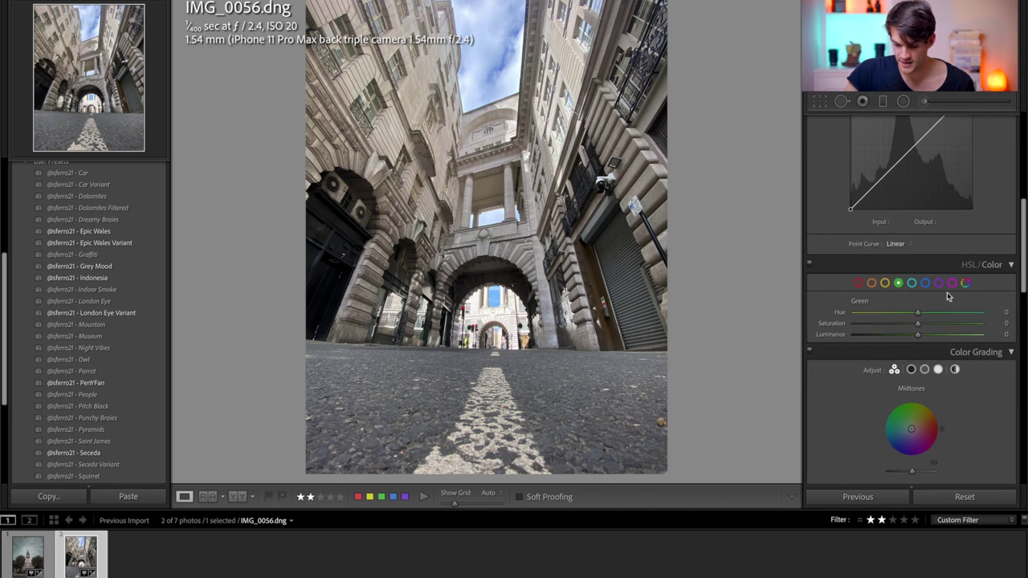
left_click_drag(889, 314, 876, 315)
left_click(876, 324)
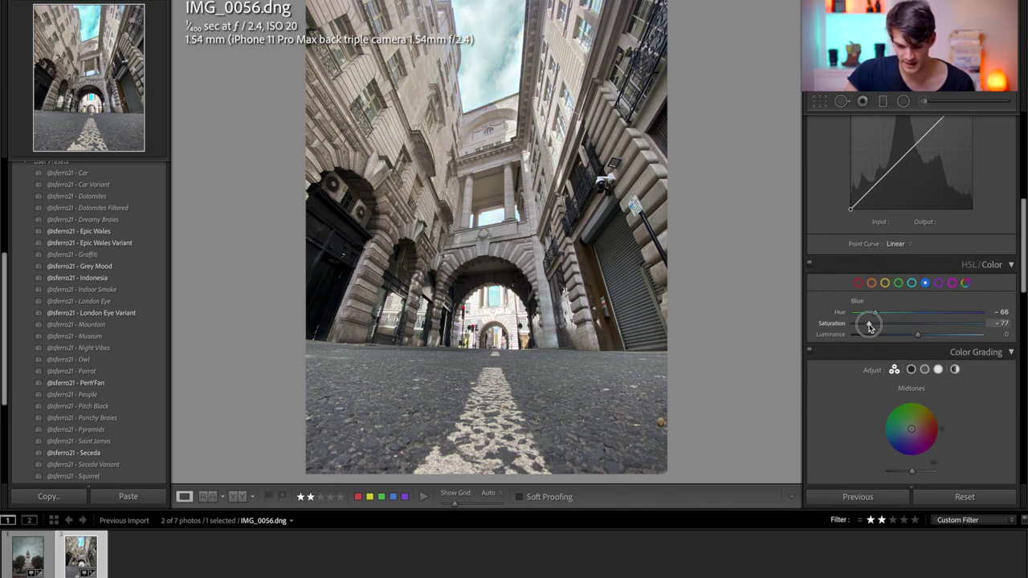
left_click_drag(916, 334, 891, 338)
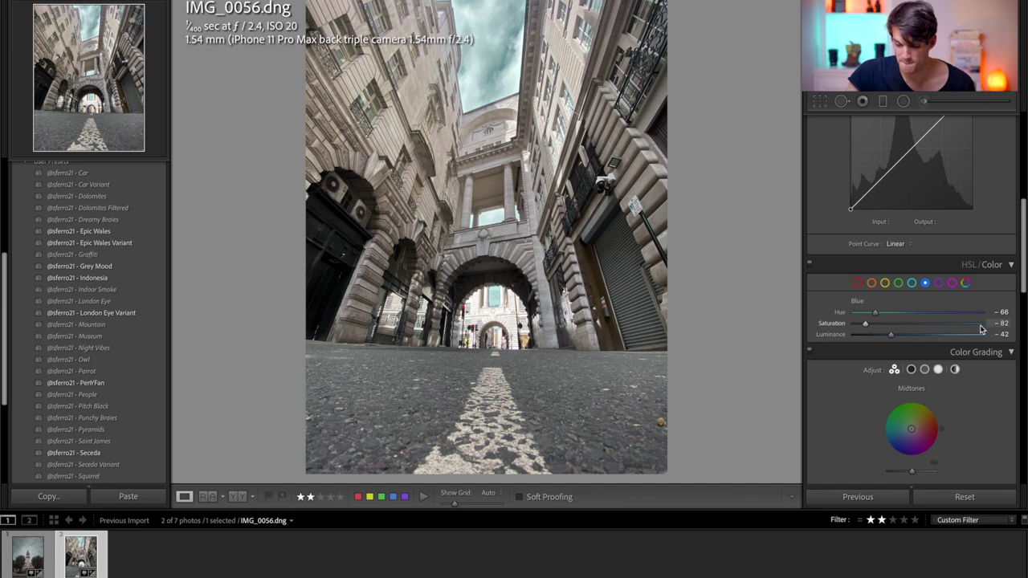
- Shift the Yellow hue and desaturate the blues even further
left_click_drag(916, 313, 876, 312)
left_click(873, 283)
left_click(925, 283)
left_click_drag(918, 323, 865, 322)
- Add two Tone Curve points to form an S curve that deepens shadows
scroll(897, 319, "up", 2)
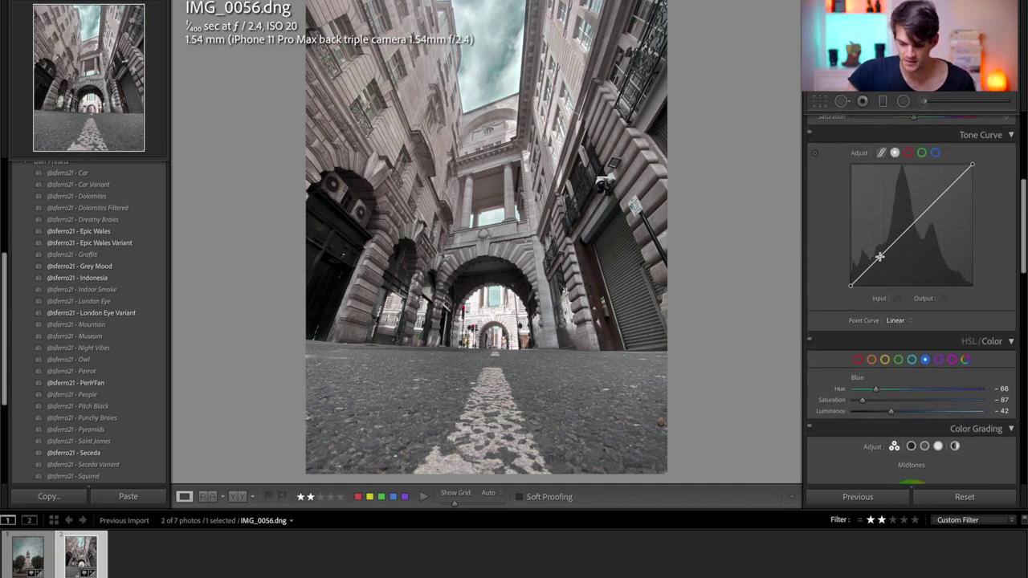
left_click_drag(880, 256, 881, 260)
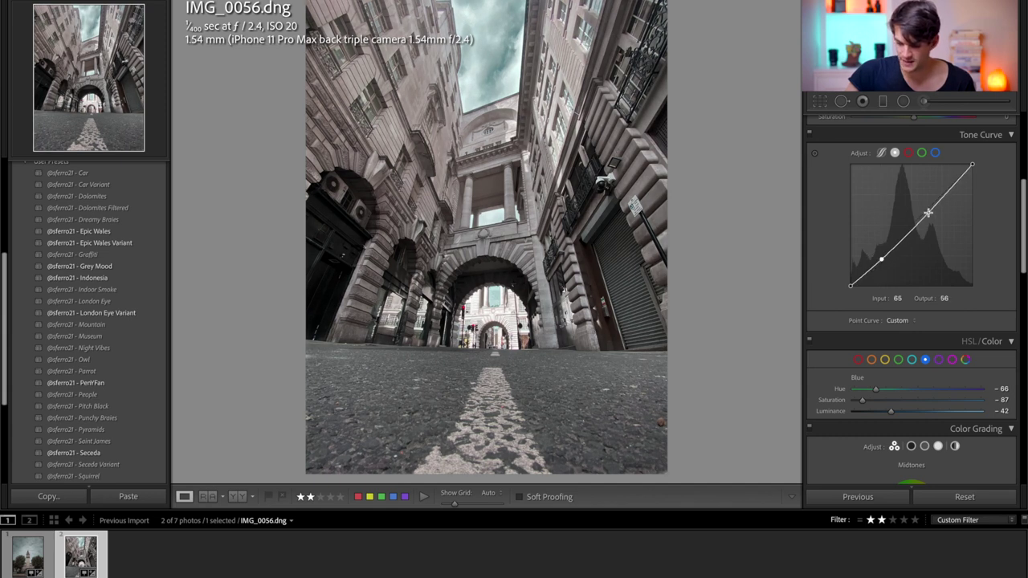
left_click_drag(936, 205, 928, 201)
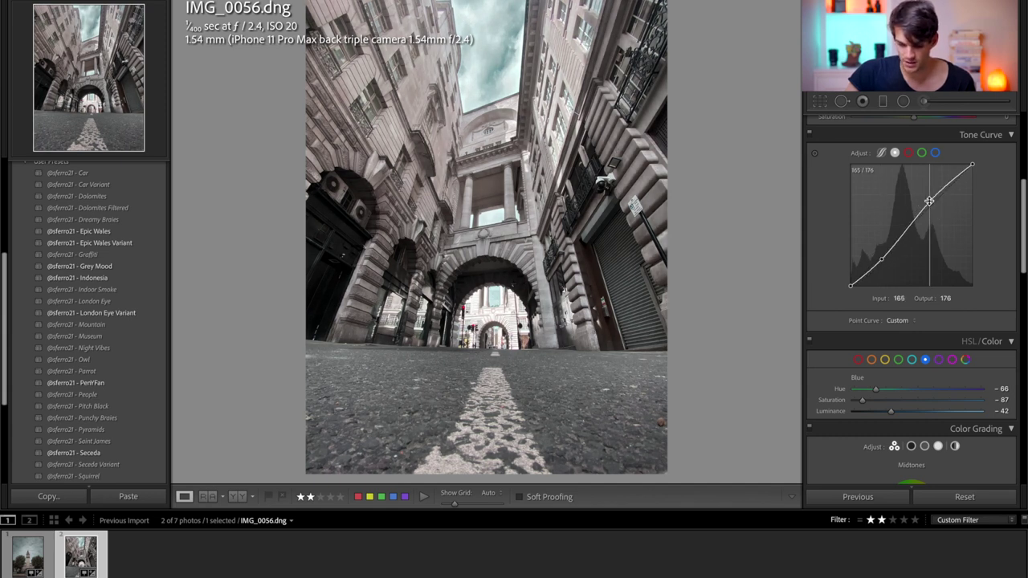
scroll(929, 206, "up", 2)
- Add a radial filter over the road with reduced texture and darker exposure
left_click(904, 102)
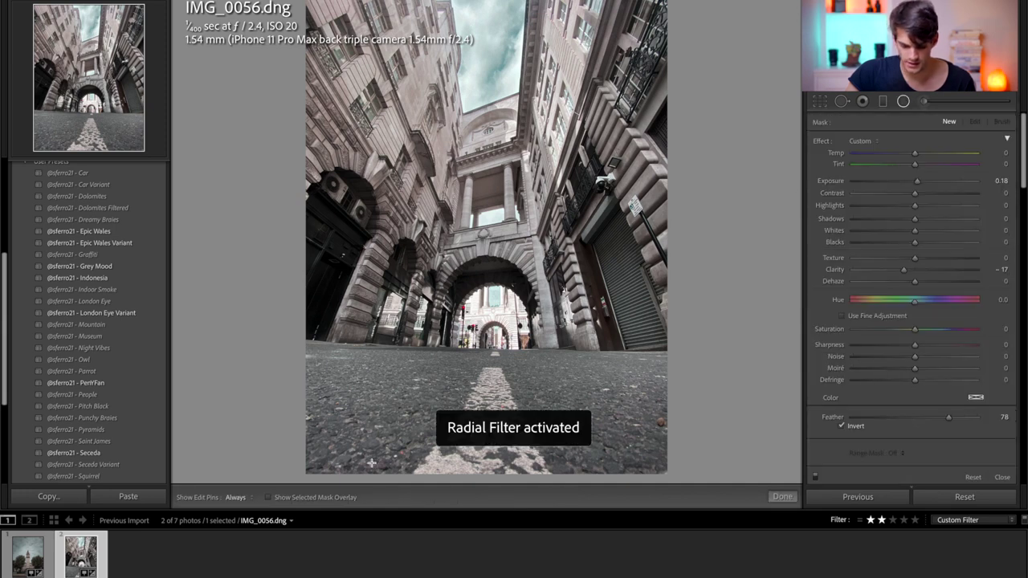
mouse_move(465, 430)
left_mouse_down()
mouse_move(674, 469)
mouse_move(716, 523)
mouse_move(661, 443)
left_mouse_up()
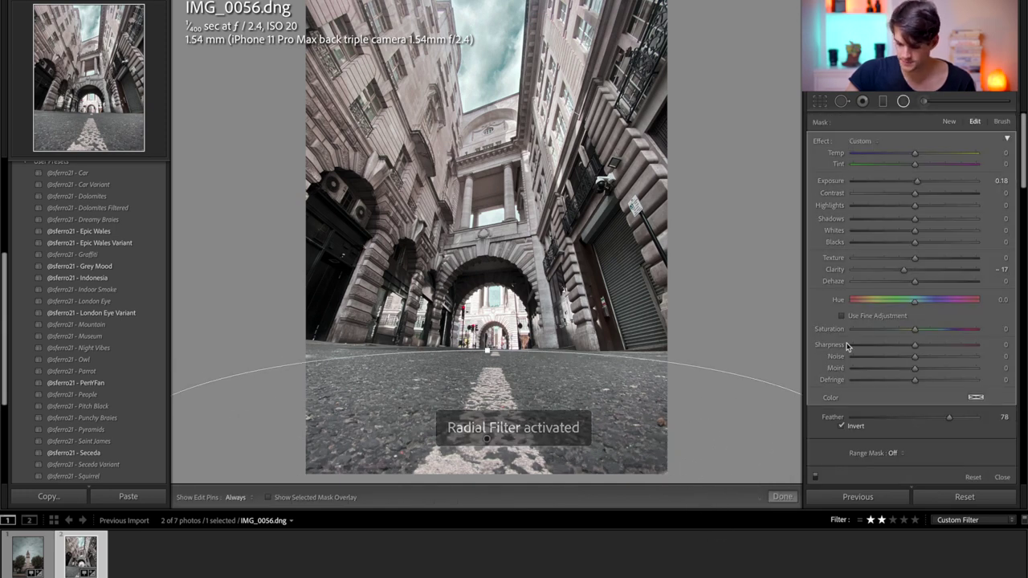
left_click_drag(916, 259, 896, 262)
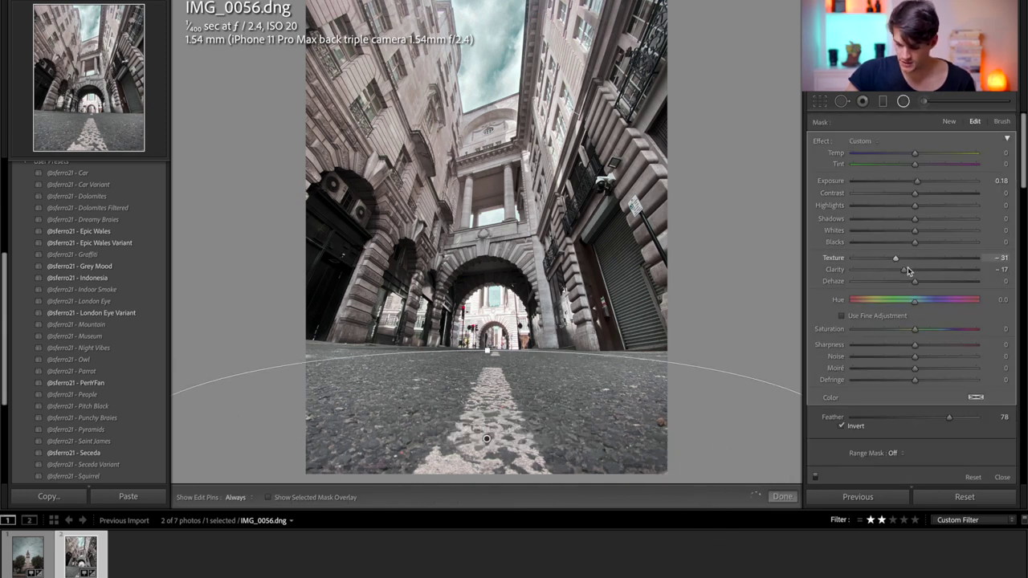
left_click_drag(913, 179, 890, 185)
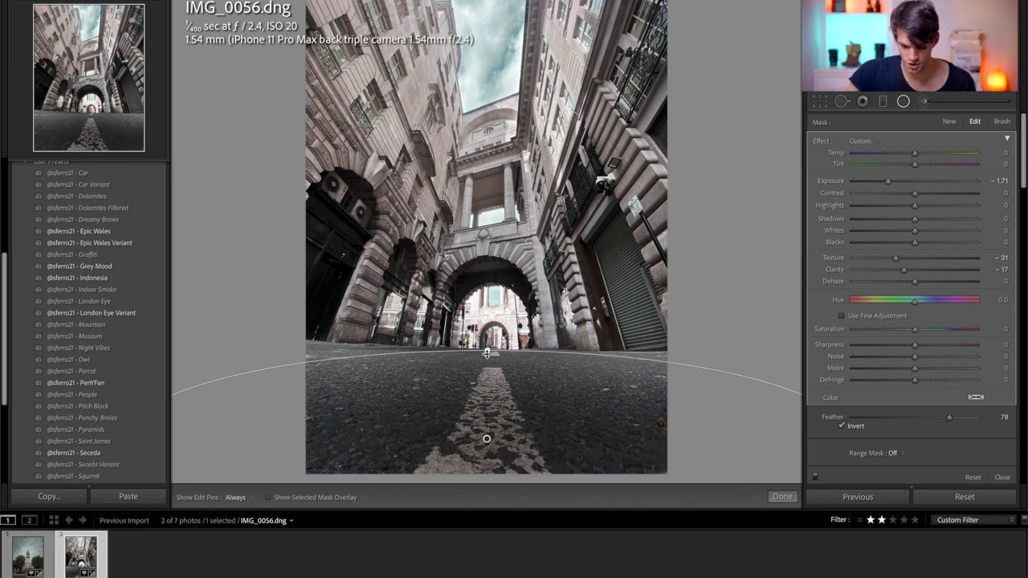
left_click_drag(487, 351, 486, 341)
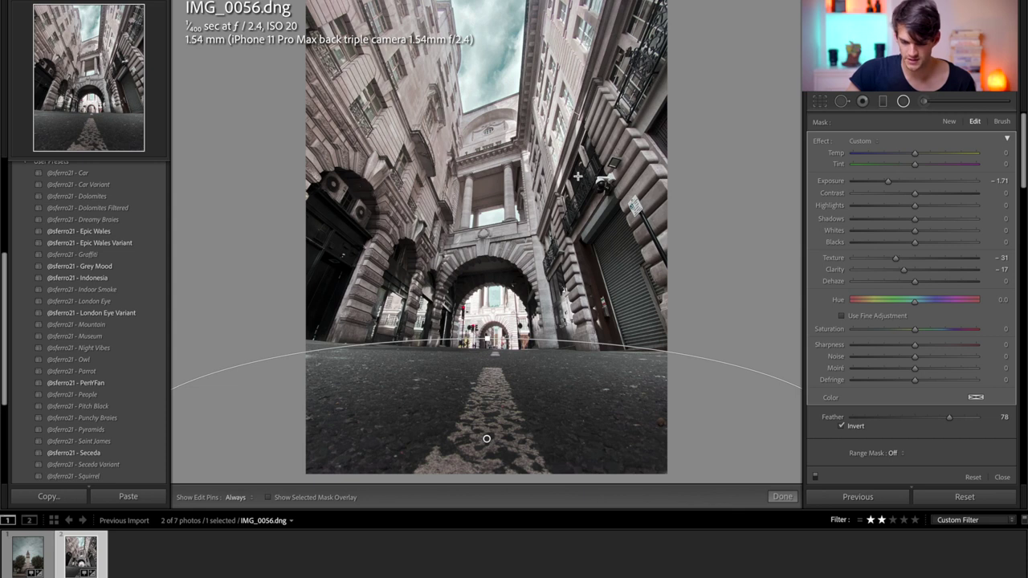
- Darken the right-hand building with a radial filter and duplicate it onto the left-hand building
left_click_drag(685, 93, 535, 360)
left_click(897, 180)
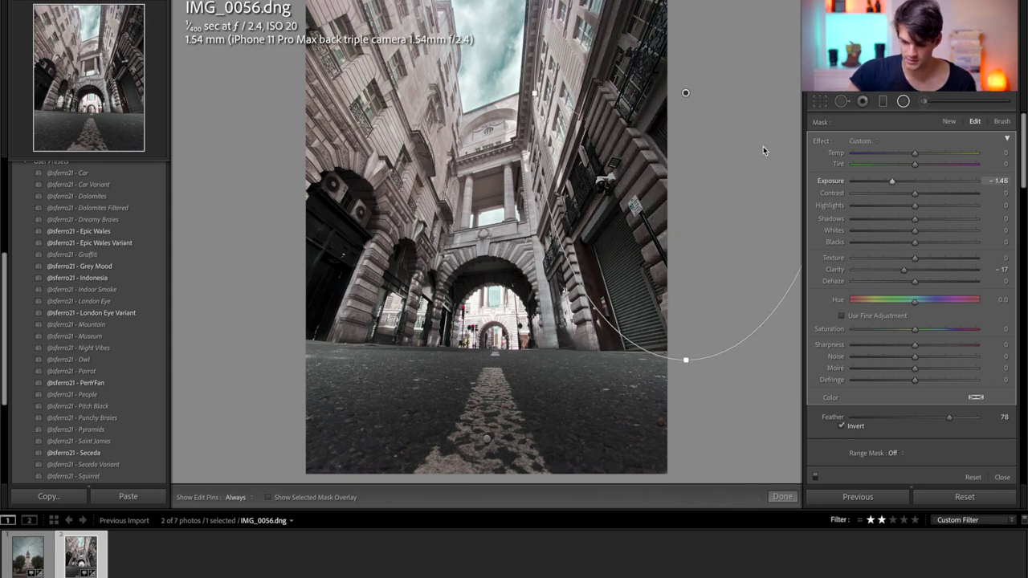
right_click(686, 93)
left_click(707, 99)
left_click_drag(685, 92, 288, 128)
key("d")
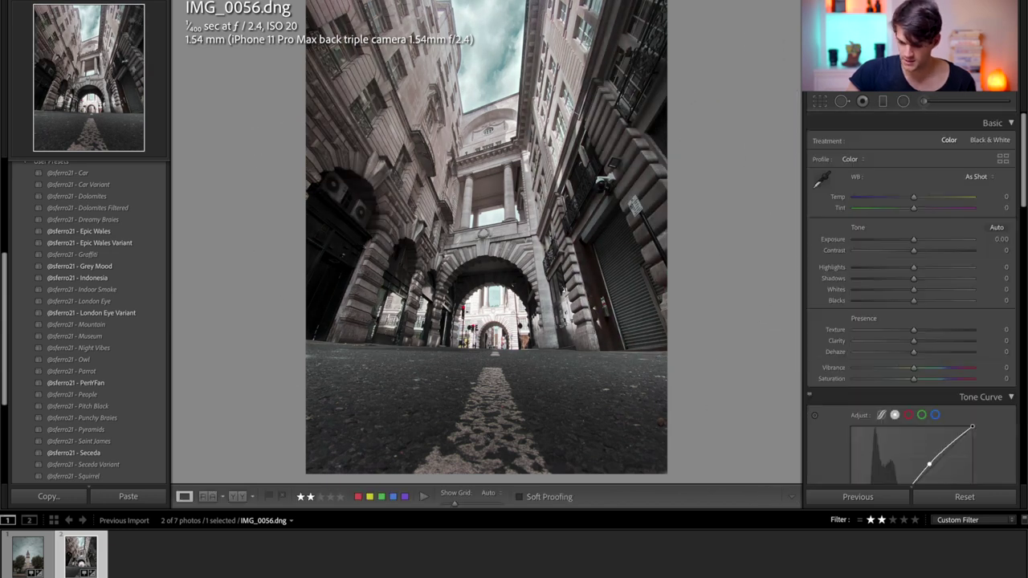
- Brighten the top of the photo with a radial filter, then compare before and after
left_click(904, 101)
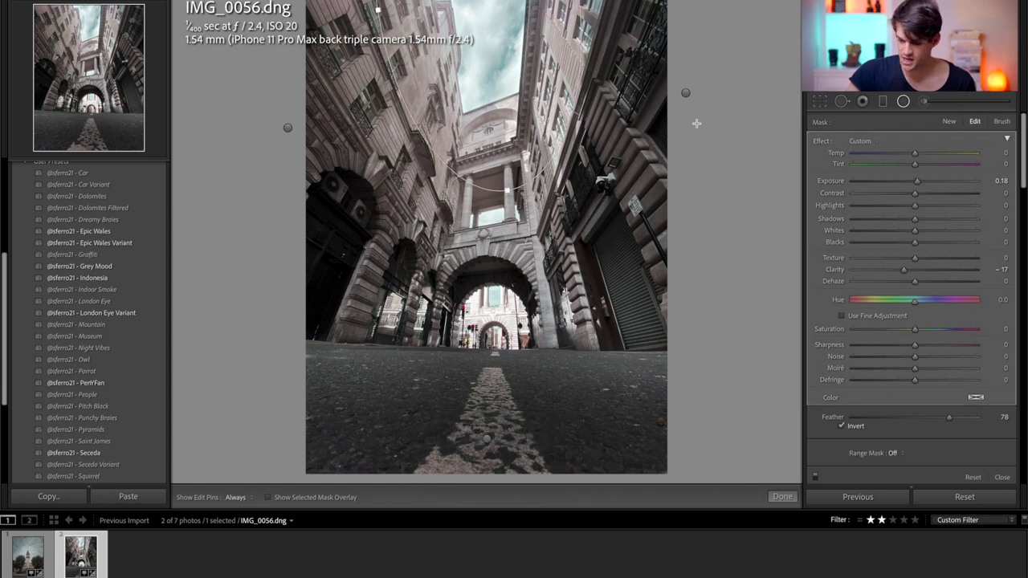
left_click_drag(930, 182, 946, 158)
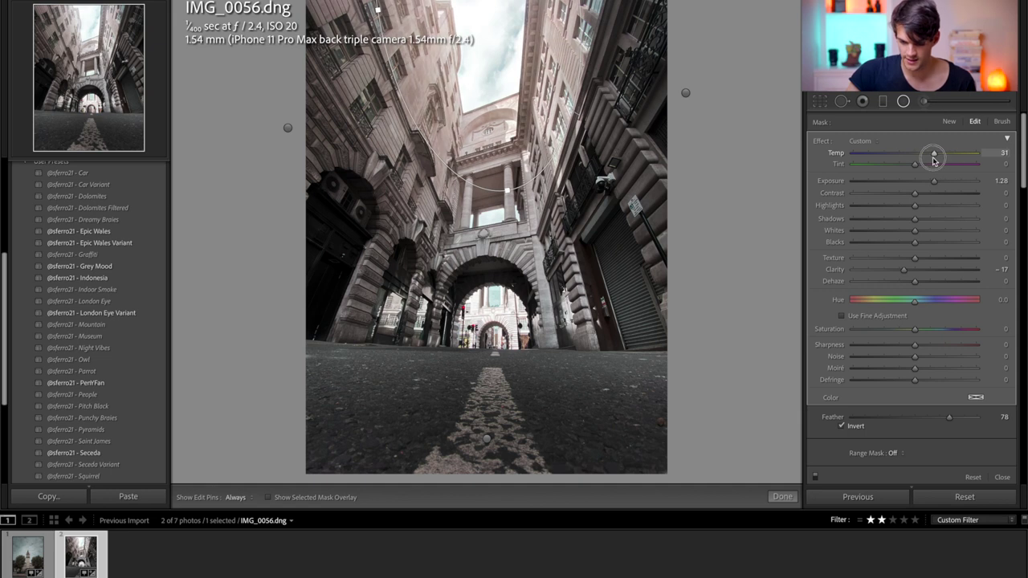
key("d")
key("backslash")
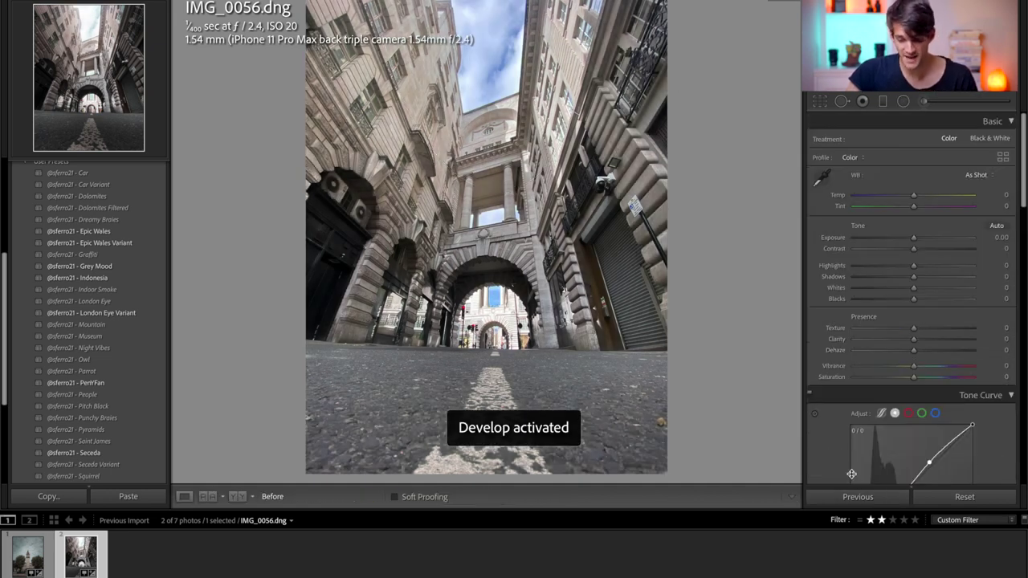
key("backslash")
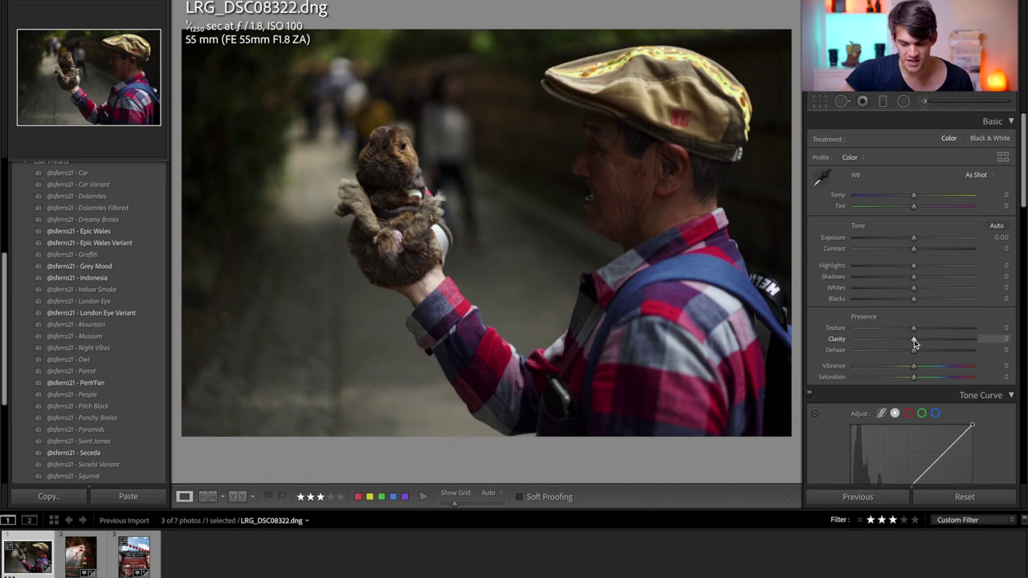
- Preview Clarity at +100, then settle it at +13 on the guinea-pig photo
left_click_drag(914, 342, 1024, 335)
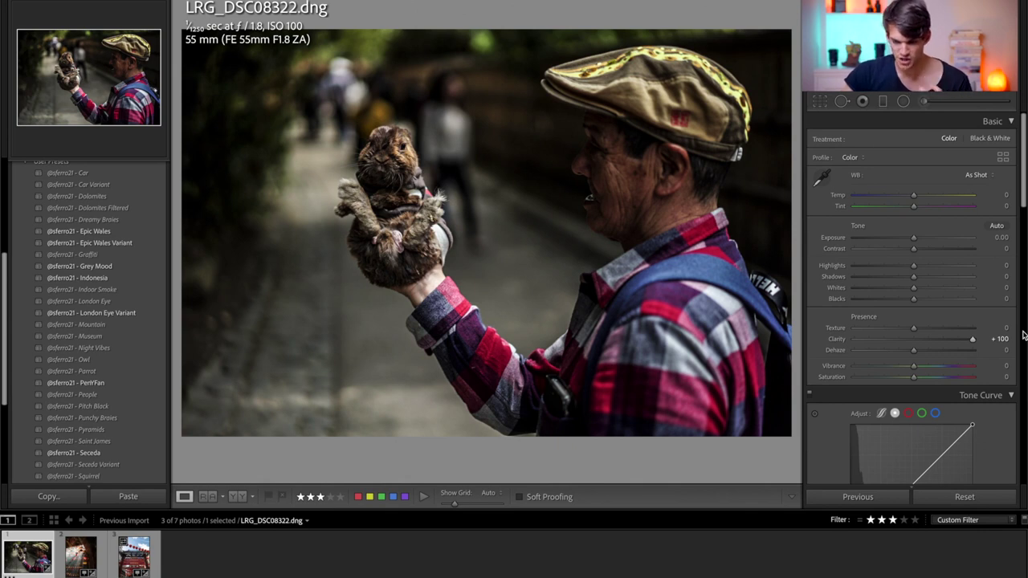
left_click(918, 339)
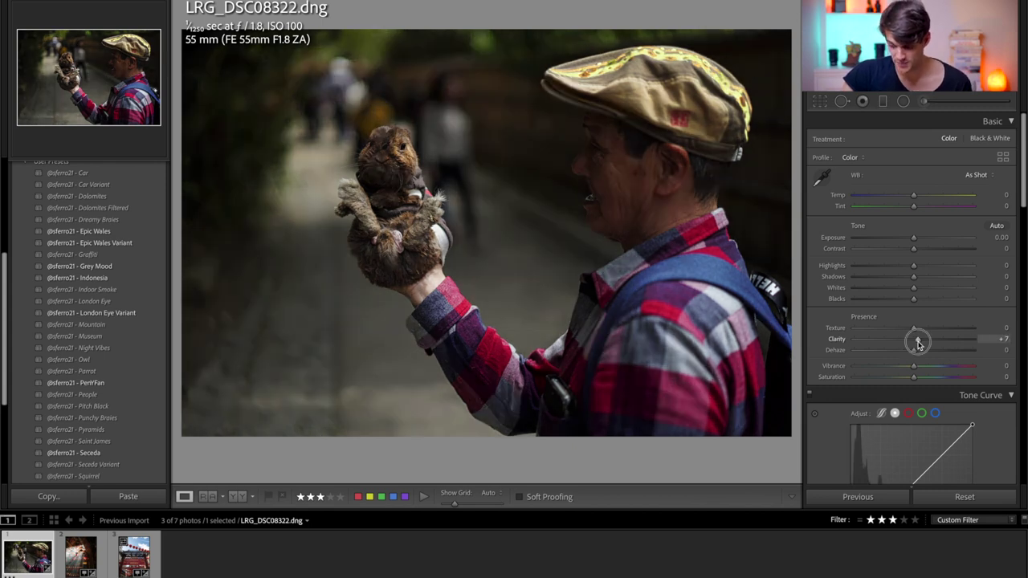
left_click_drag(918, 342, 921, 343)
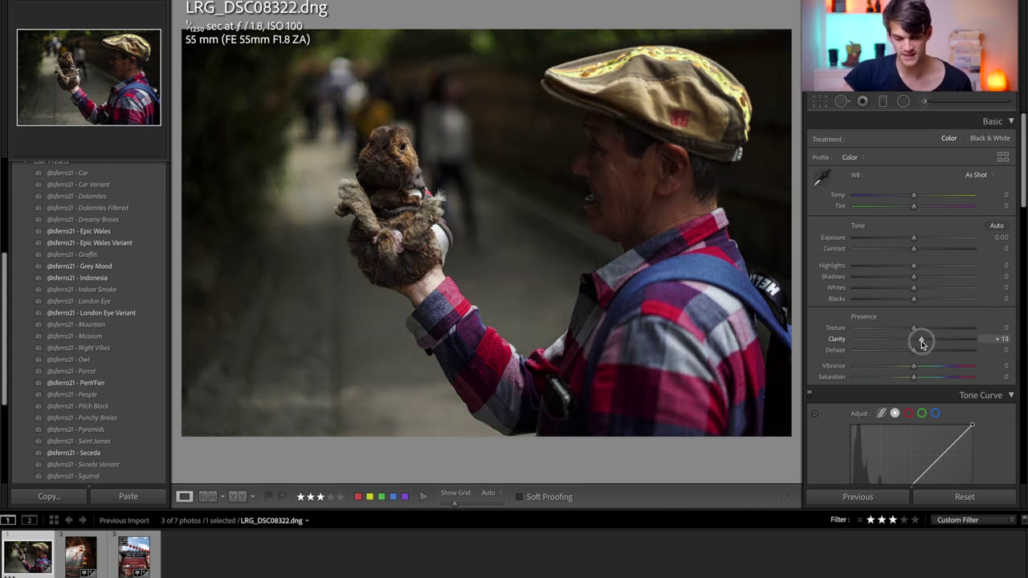
- Brighten the guinea pig with a radial filter and duplicate it onto the man's face
left_click(903, 102)
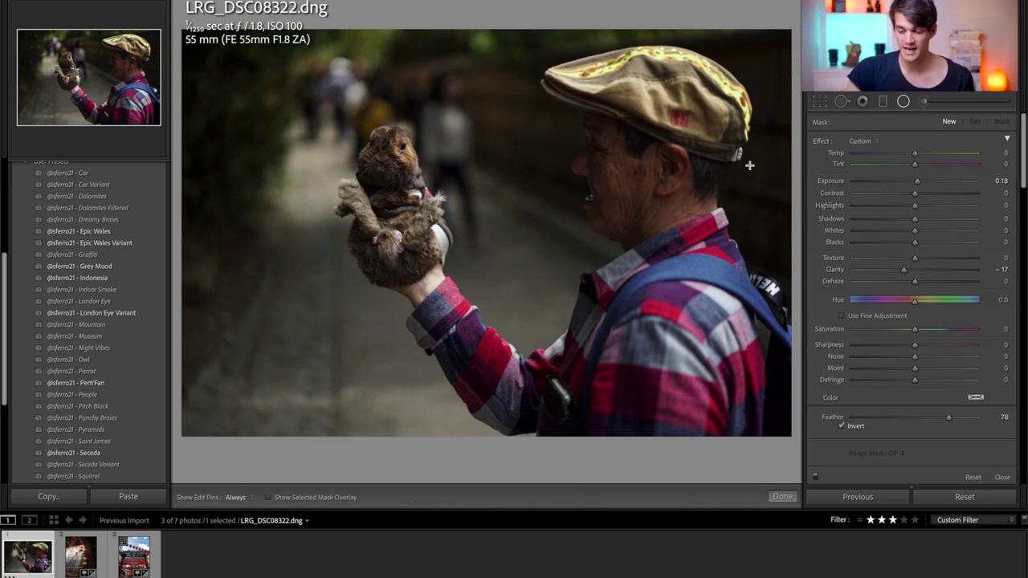
left_click_drag(344, 172, 372, 204)
left_click_drag(918, 183, 934, 184)
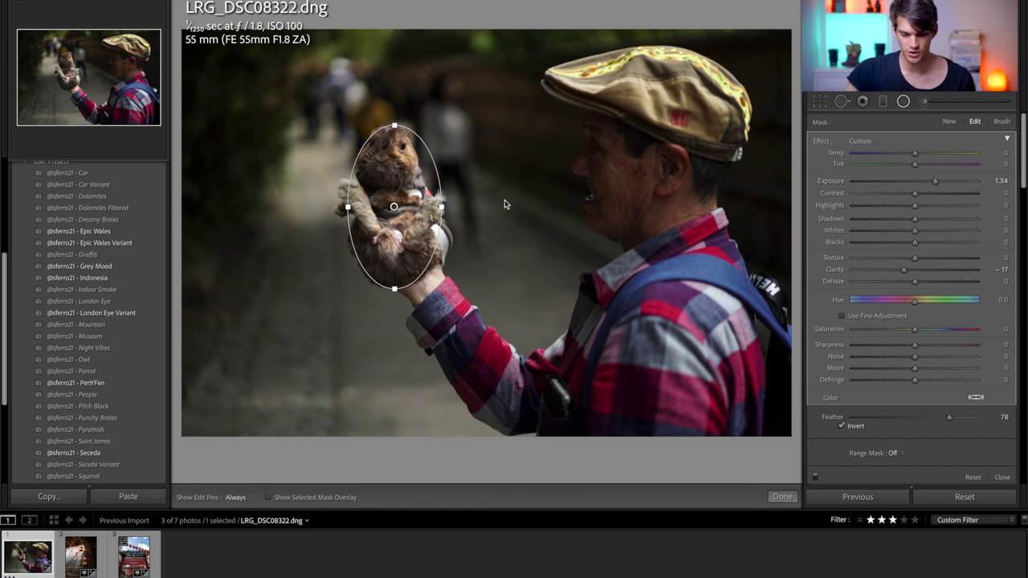
right_click(392, 207)
left_click(367, 214)
left_click_drag(394, 206, 690, 174)
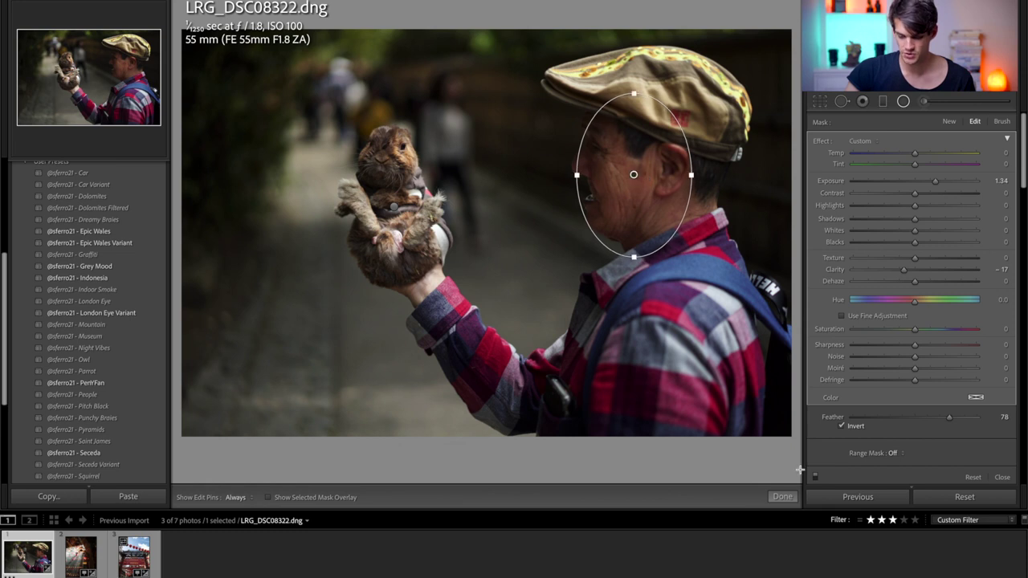
left_click(795, 500)
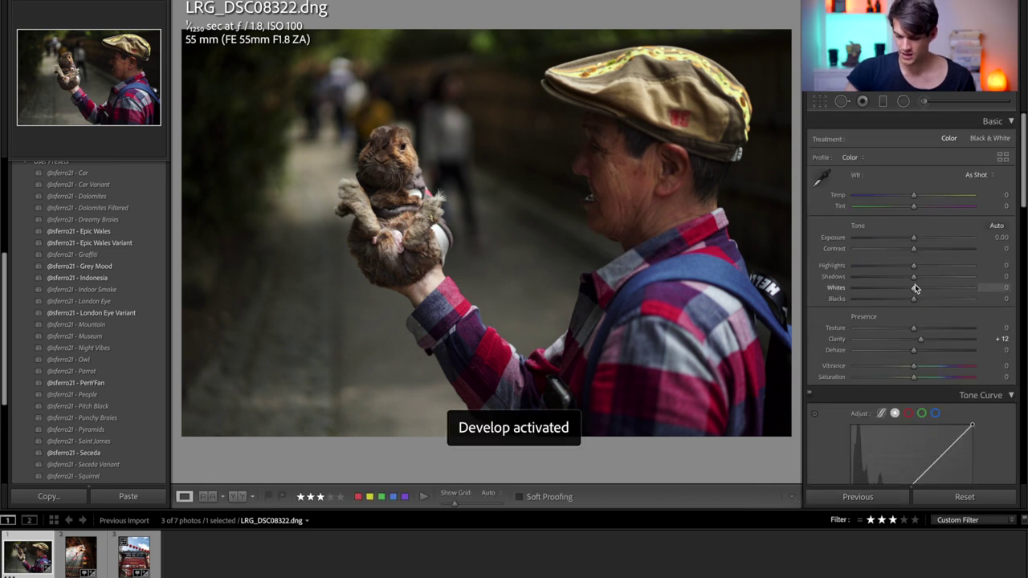
- Raise Shadows to +66 and Exposure to +0.35, then darken the surroundings with a large radial filter
left_click_drag(915, 278, 953, 276)
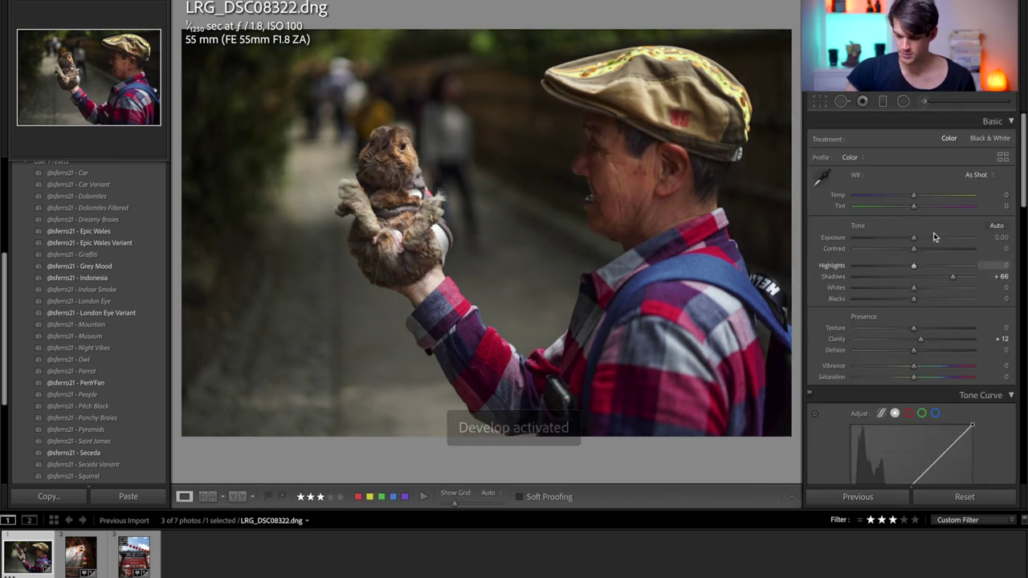
left_click_drag(917, 239, 918, 238)
left_click(904, 102)
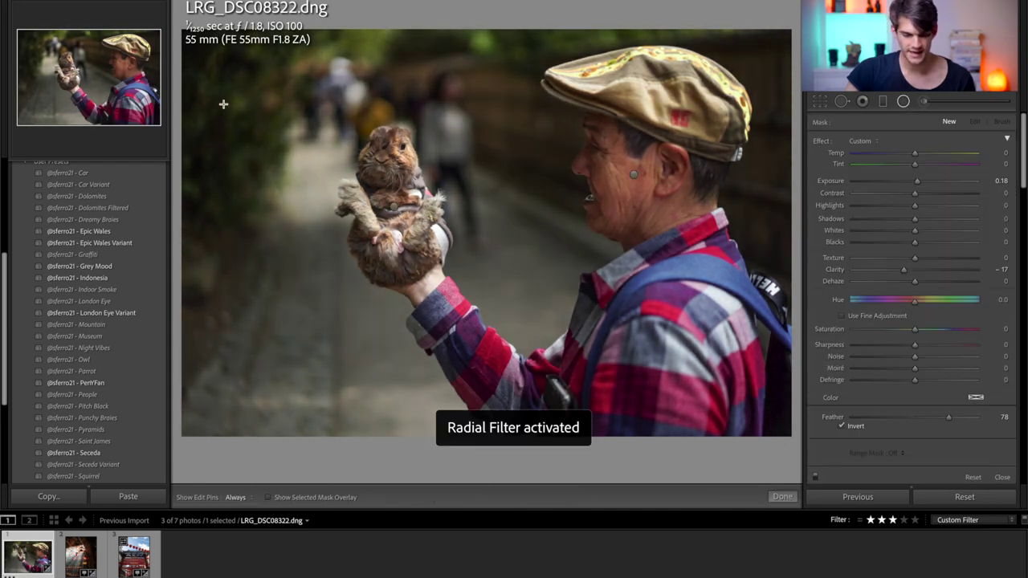
left_click_drag(173, 99, 360, 476)
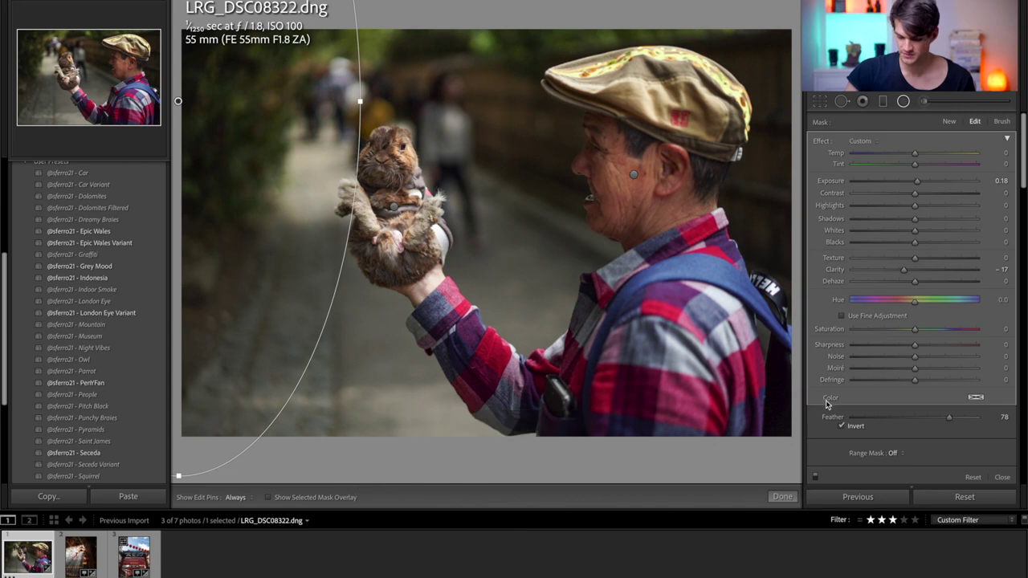
left_click_drag(917, 181, 870, 182)
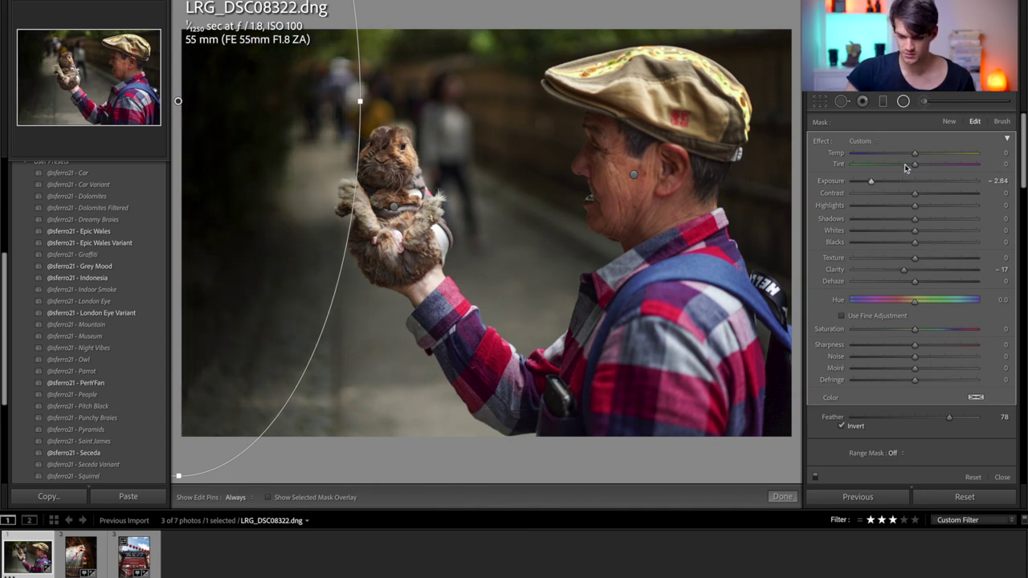
scroll(859, 478, "down", 5)
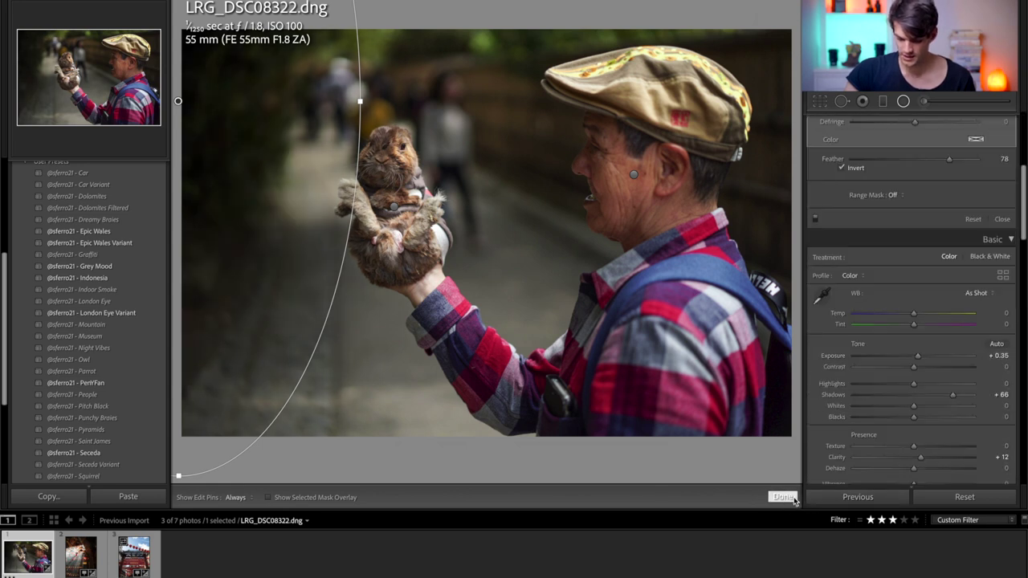
- Shift blues toward teal and set Yellow Hue -19 and Saturation -42, then compare before/after
left_click(781, 496)
scroll(904, 266, "down", 5)
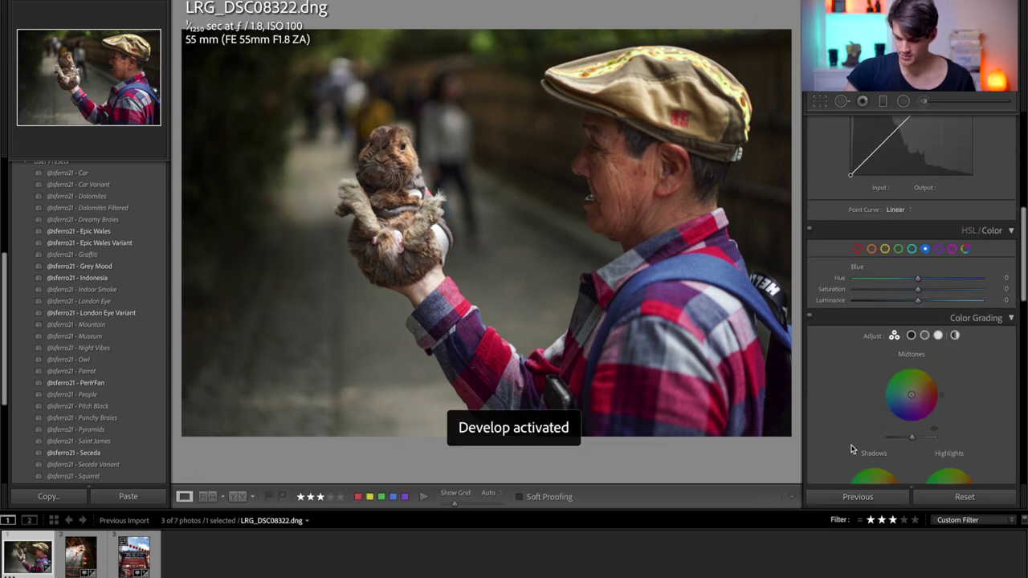
left_click_drag(907, 280, 882, 292)
left_click(899, 250)
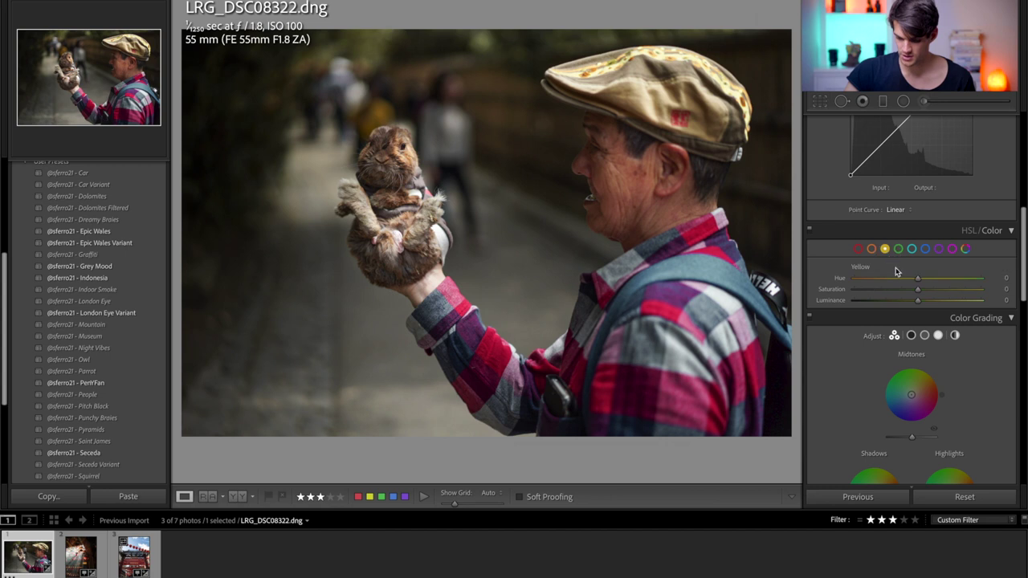
left_click_drag(898, 275, 961, 267)
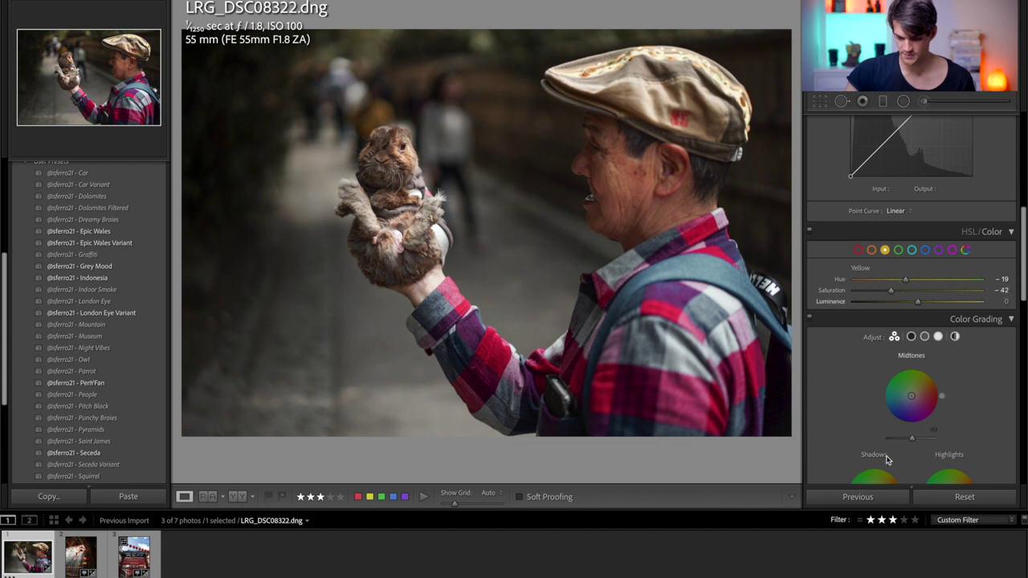
key("backslash")
key("backslash")
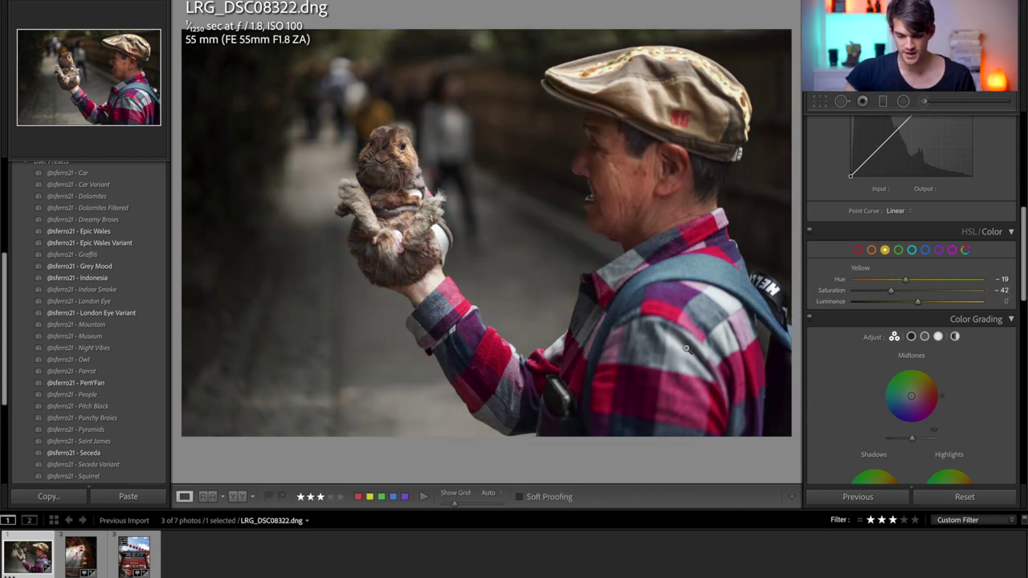
- Open the incense temple photo APC_0563 and apply the Grey Mood preset
scroll(987, 358, "down", 3)
left_click(80, 556)
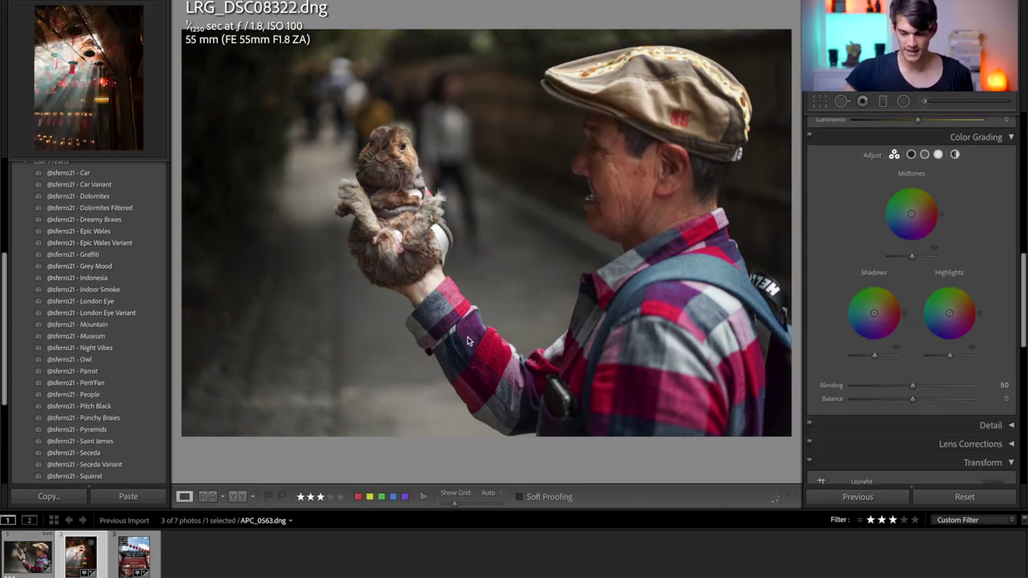
scroll(96, 230, "up", 1)
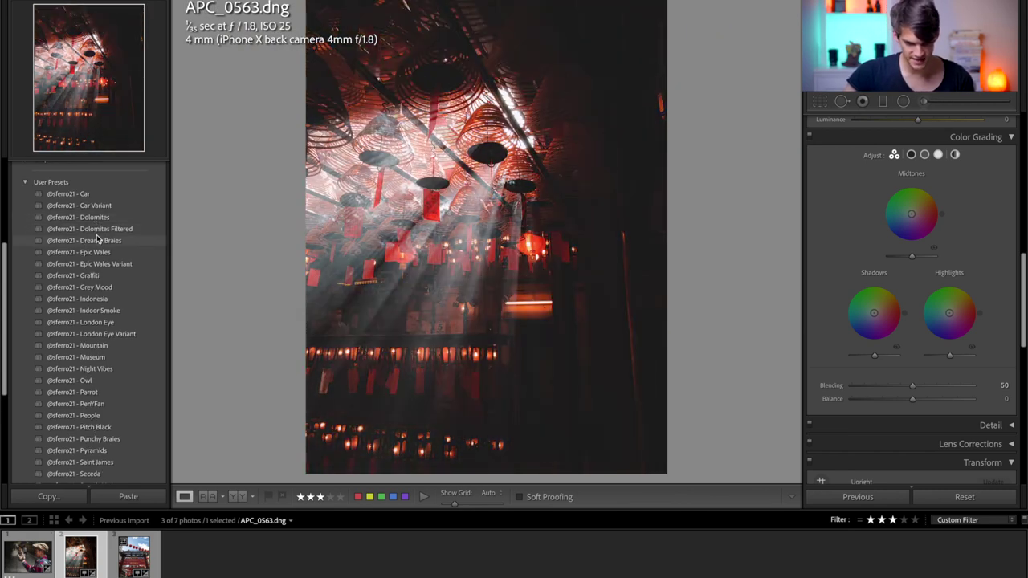
left_click(102, 287)
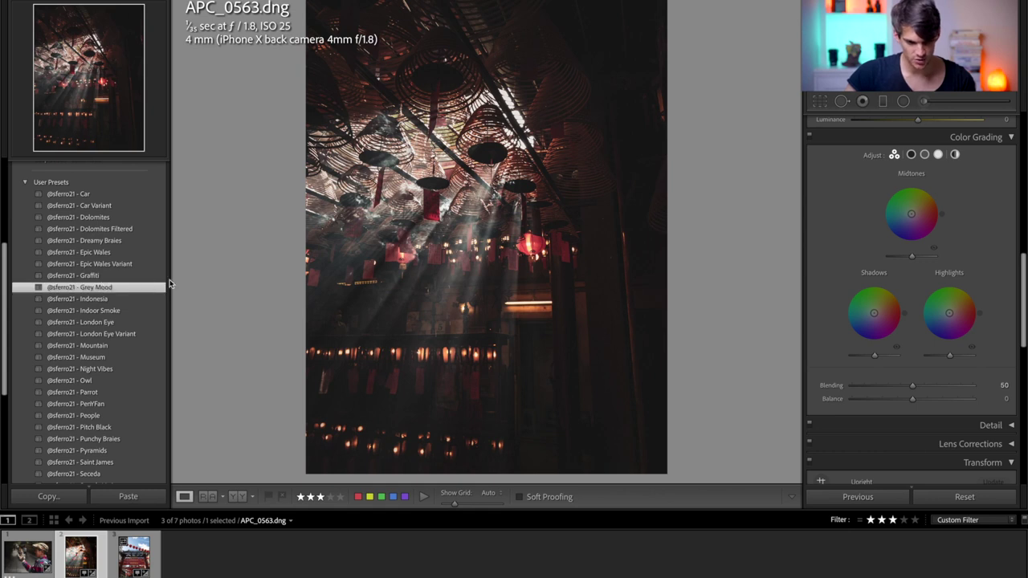
scroll(966, 178, "up", 5)
scroll(964, 193, "up", 3)
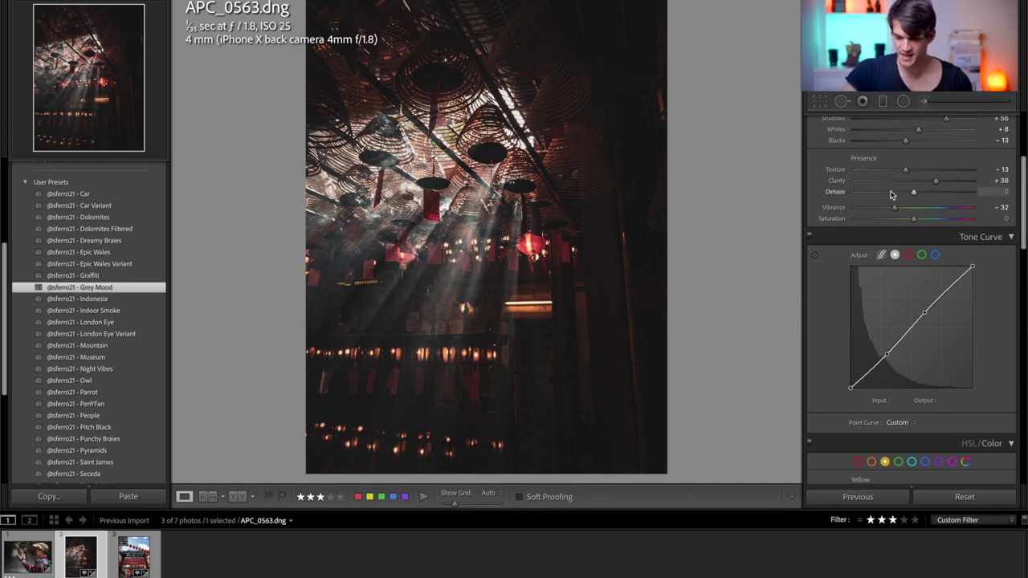
- Lower Clarity, raise Exposure to +0.50, compare before/after, and move on to APC_3581
left_click_drag(934, 183, 926, 183)
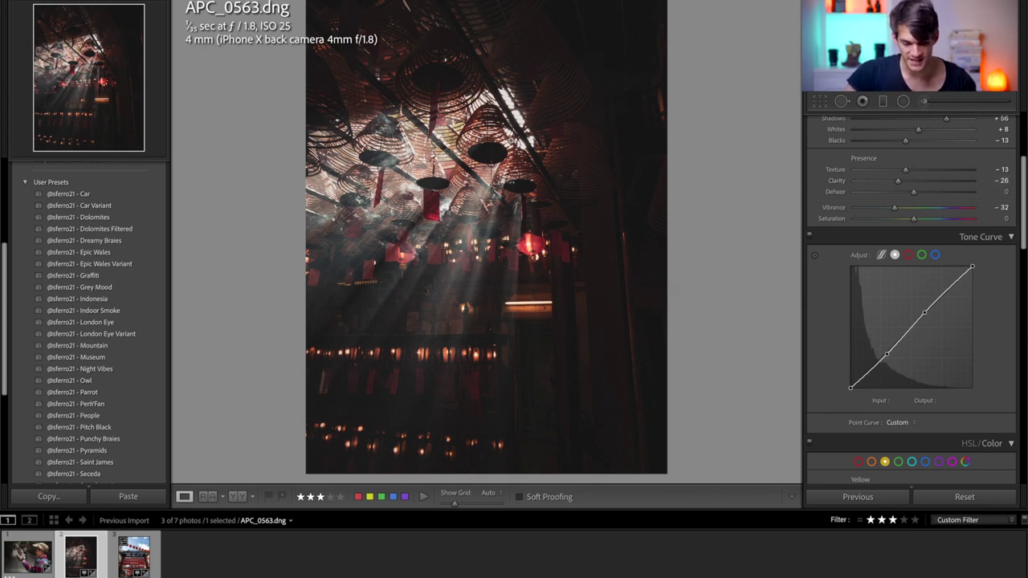
scroll(954, 185, "up", 4)
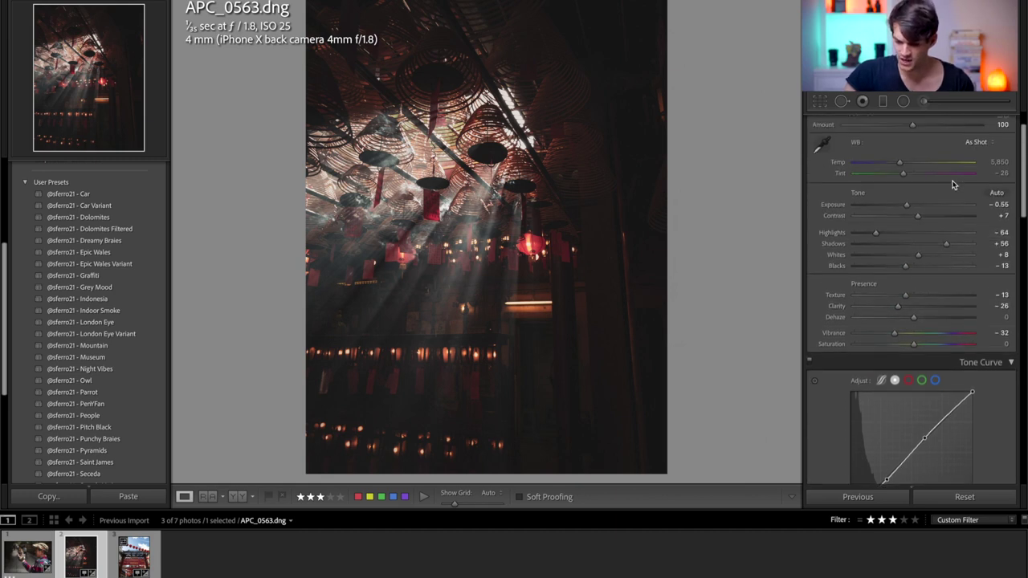
left_click_drag(911, 207, 922, 206)
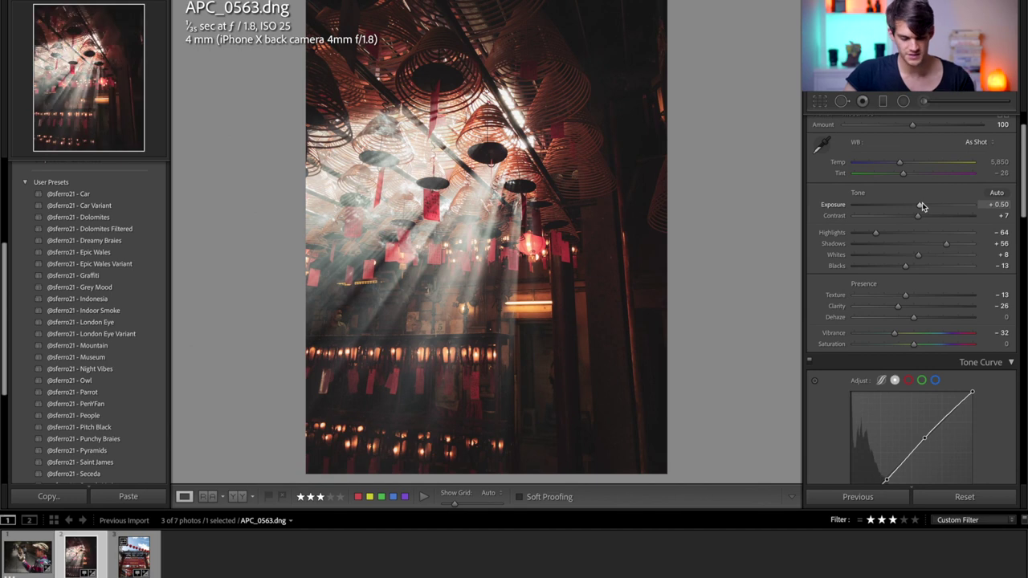
key("backslash")
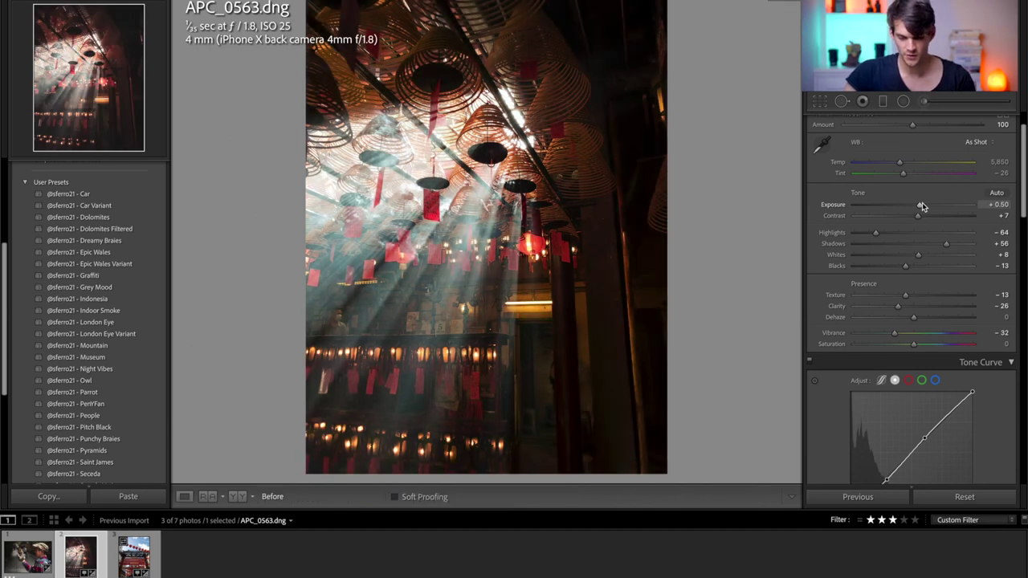
key("backslash")
key("Right")
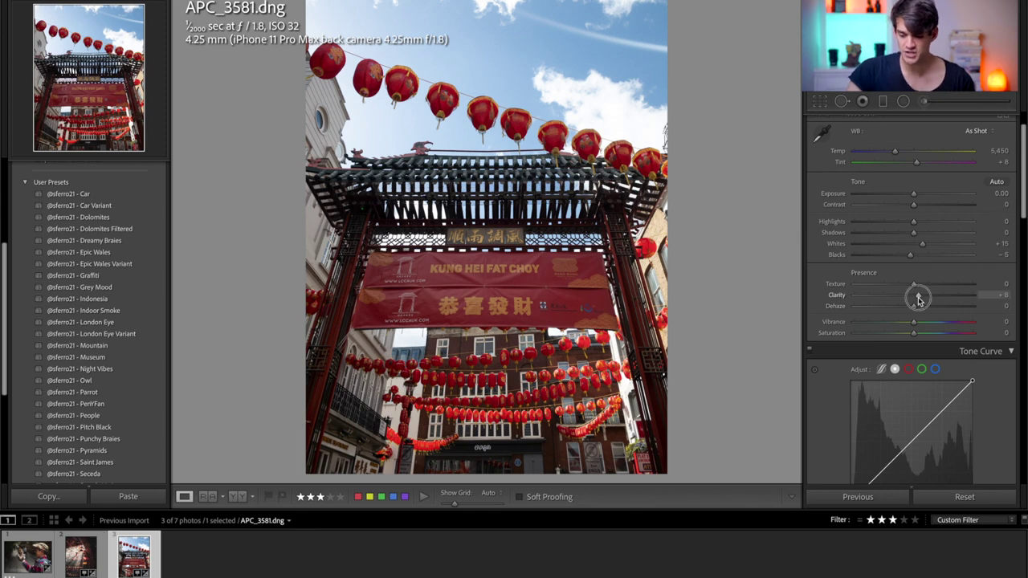
- Preview Clarity at +100, then apply the Indonesia preset and soften Clarity to -4
left_click_drag(919, 300, 1022, 280)
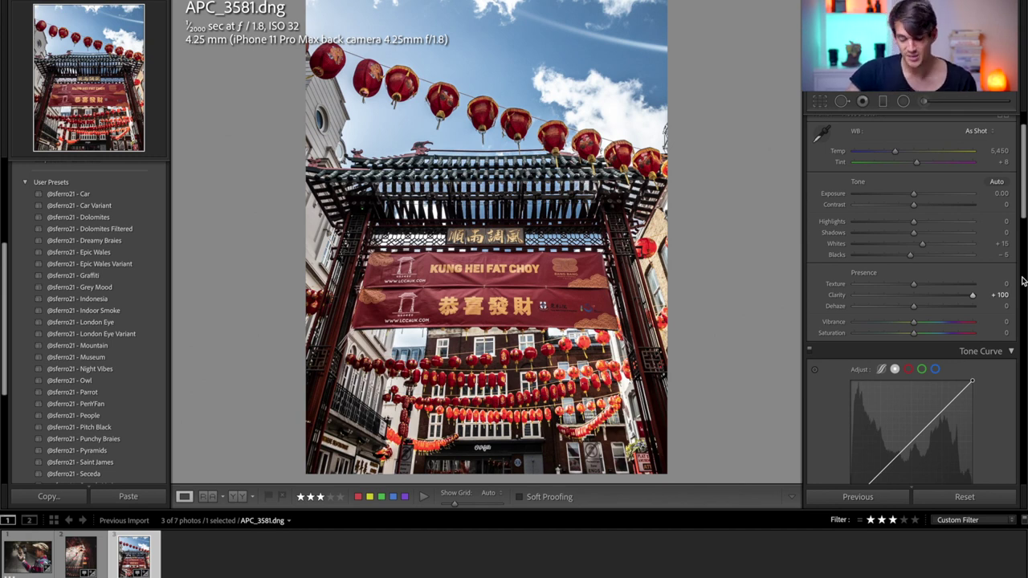
left_click(924, 302)
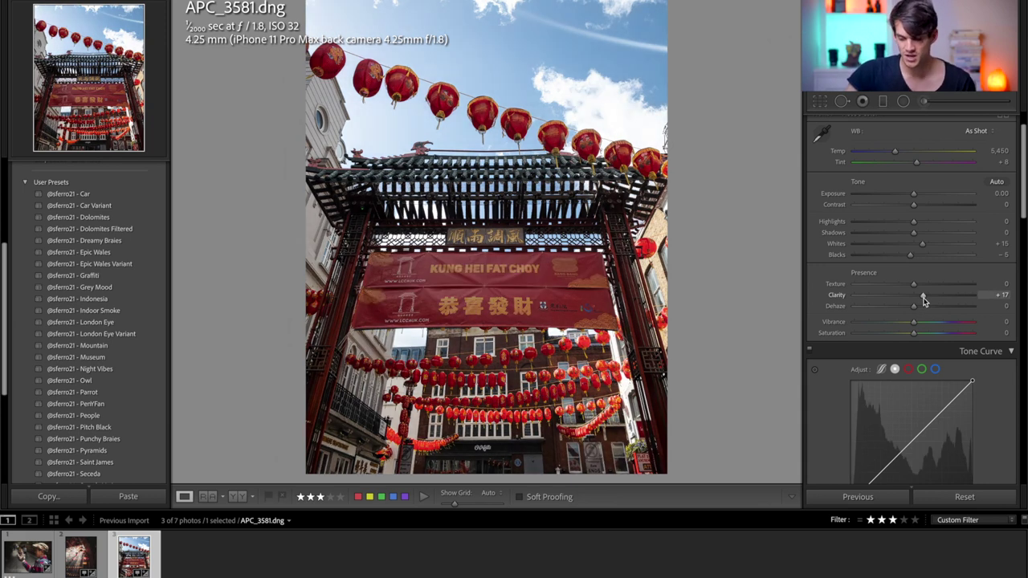
scroll(94, 356, "down", 1)
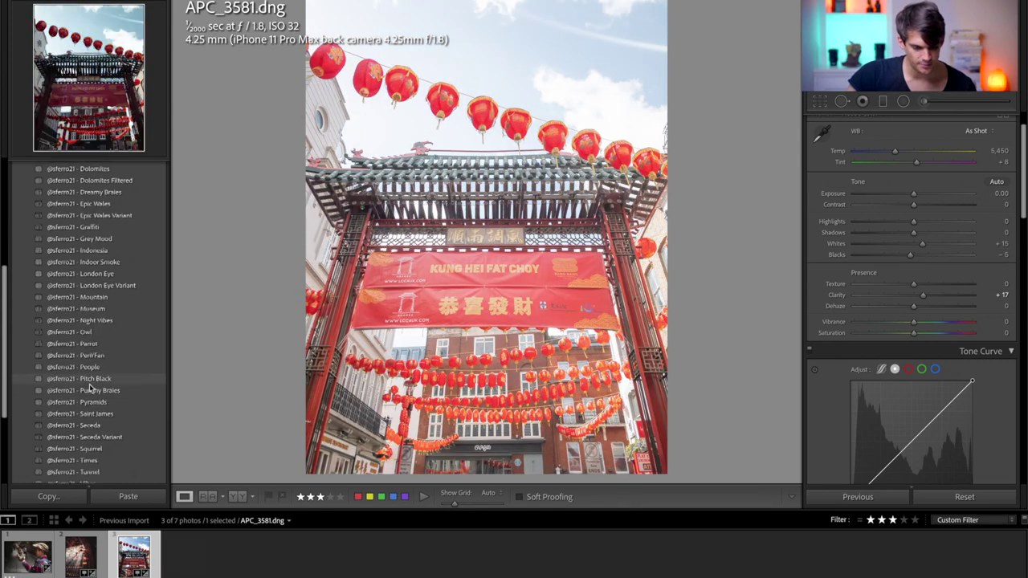
scroll(88, 370, "up", 1)
left_click(103, 287)
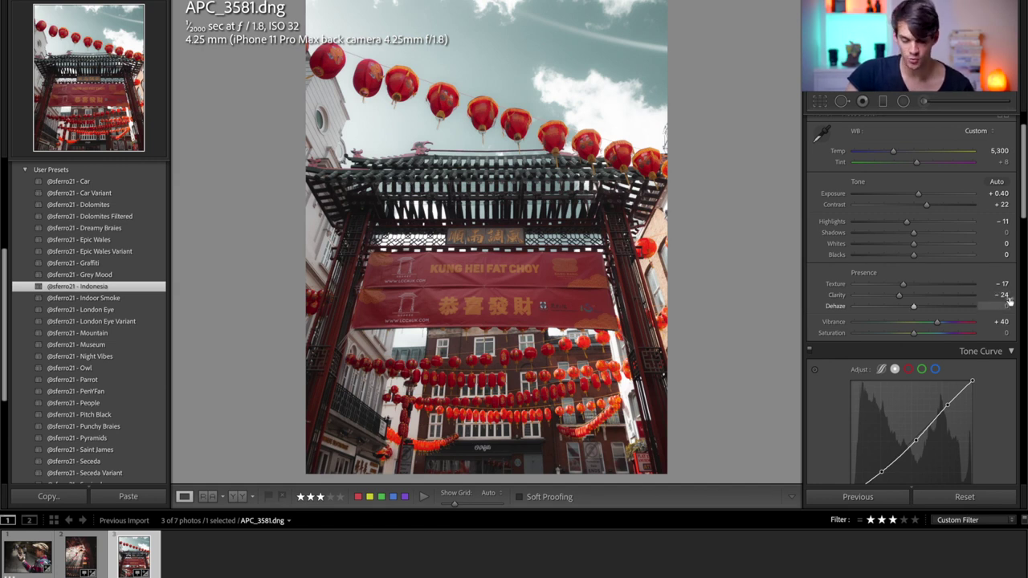
left_click_drag(900, 299, 912, 296)
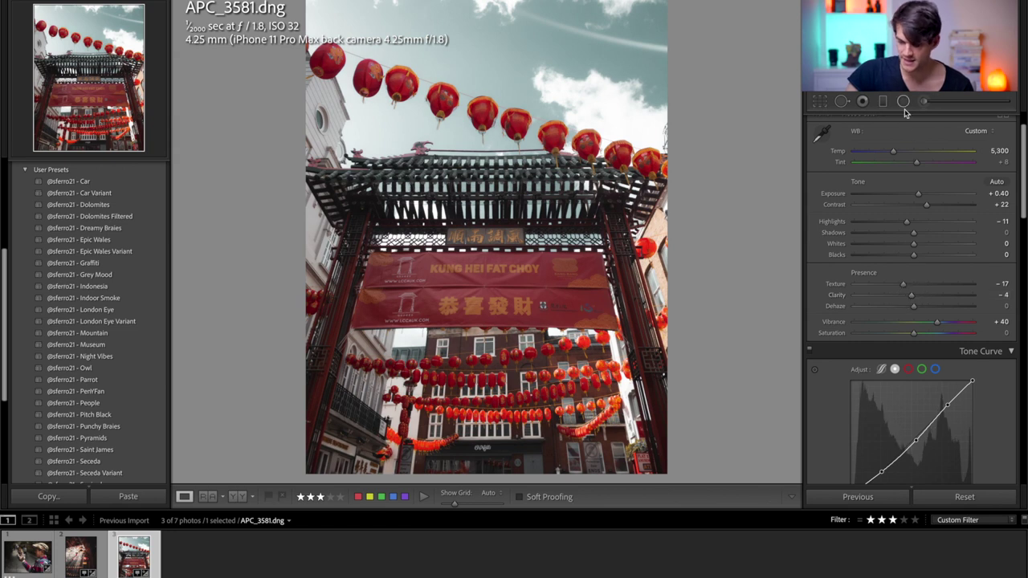
- Add a radial filter centred on the Kung Hei Fat Choy banners with Clarity +41
left_click(903, 101)
left_click_drag(337, 211, 528, 304)
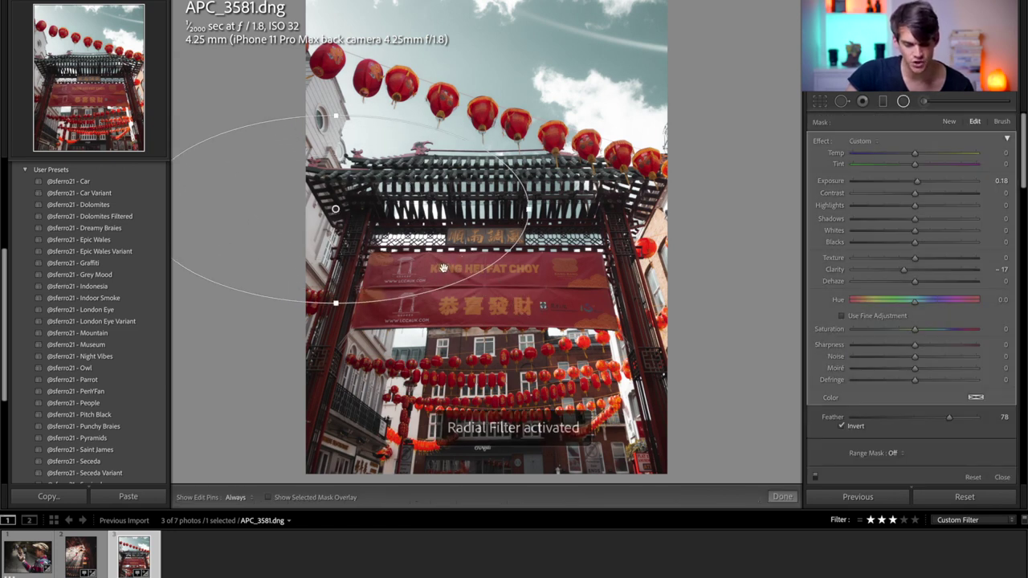
left_click_drag(388, 227, 507, 297)
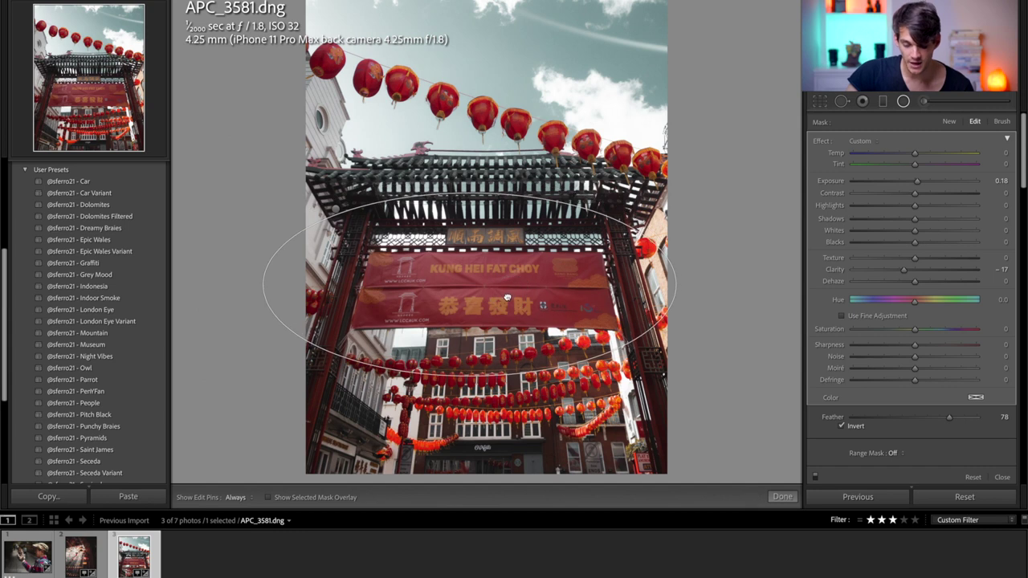
left_click_drag(918, 274, 941, 269)
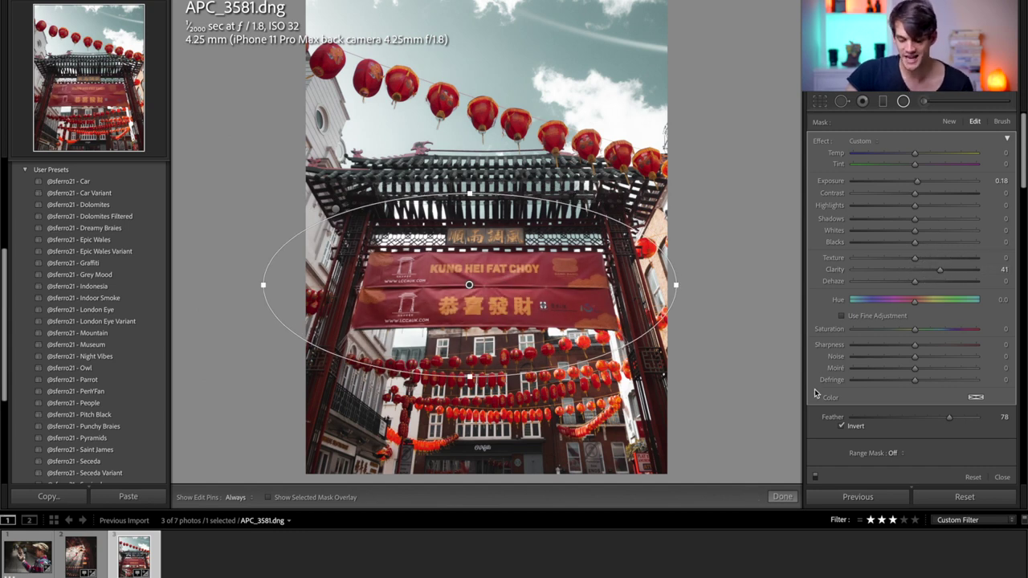
left_click(782, 497)
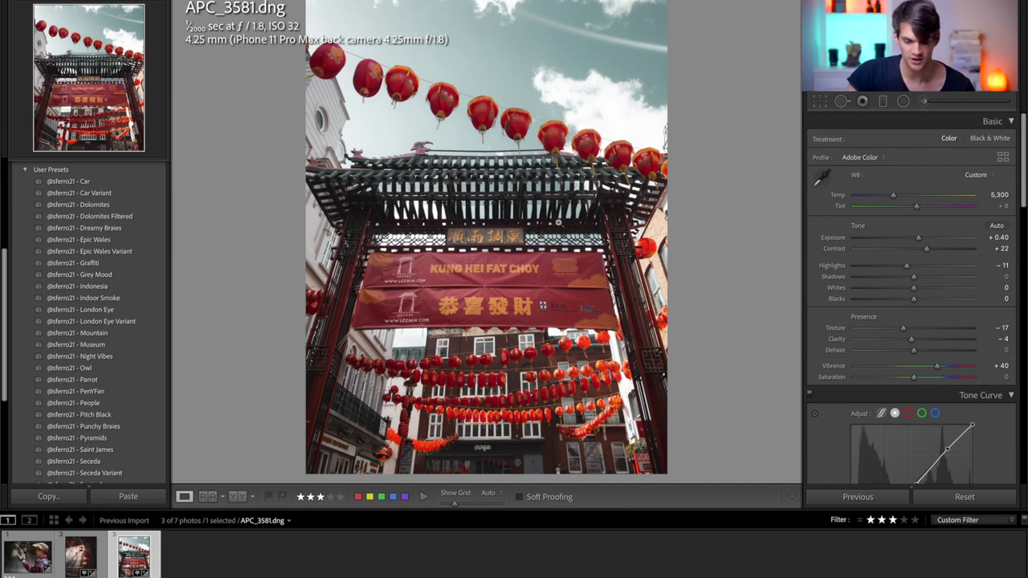
- Draw a second radial filter near the upper-left lanterns, raising exposure and warming Temp to 76
left_click(903, 101)
left_click_drag(337, 133, 486, 196)
left_click_drag(207, 153, 246, 163)
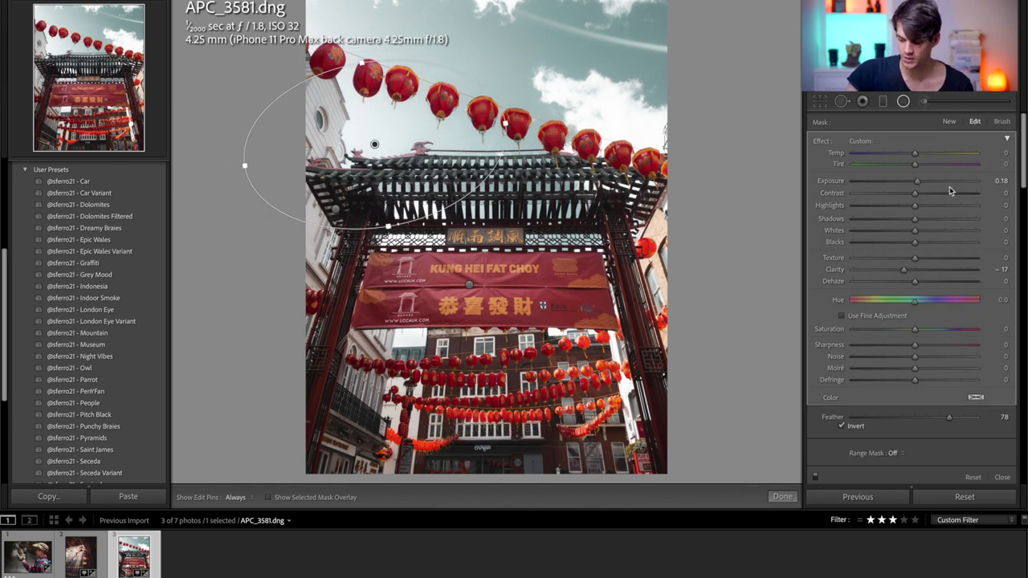
left_click_drag(948, 182, 974, 156)
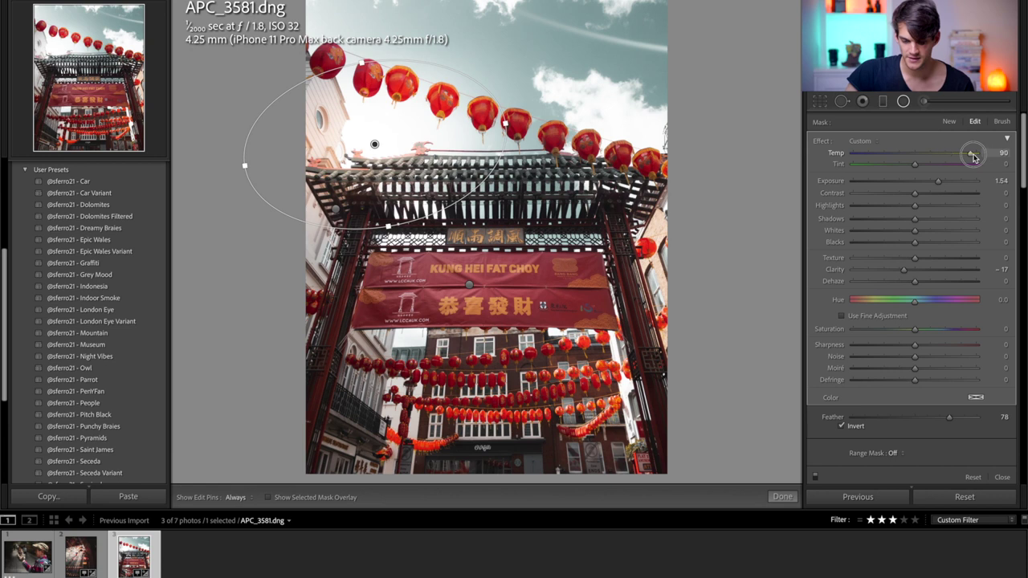
- Enlarge the filter over the top-left sky with Feather 100, then compare against the original
left_click_drag(366, 222, 408, 186)
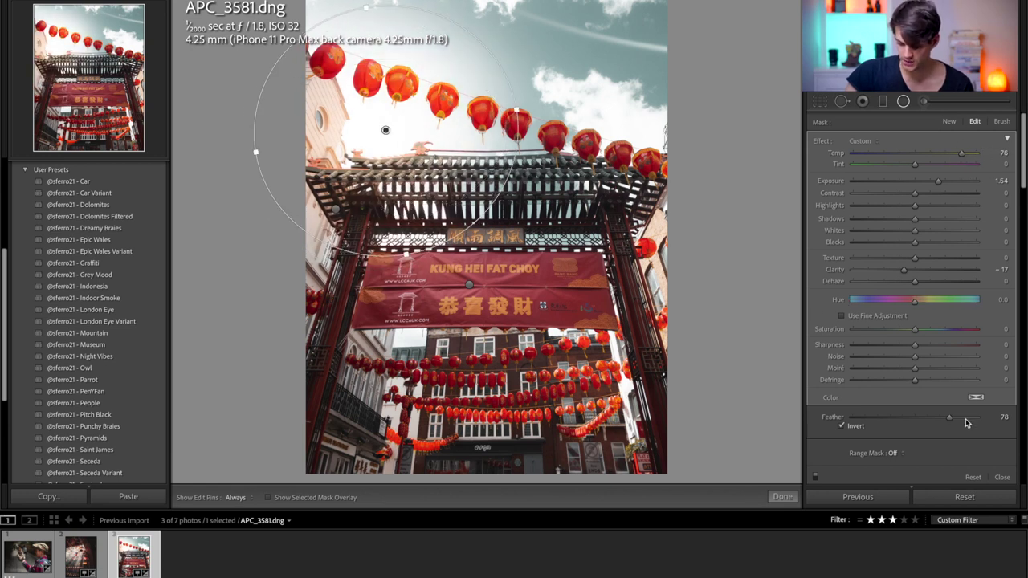
left_click_drag(967, 423, 985, 425)
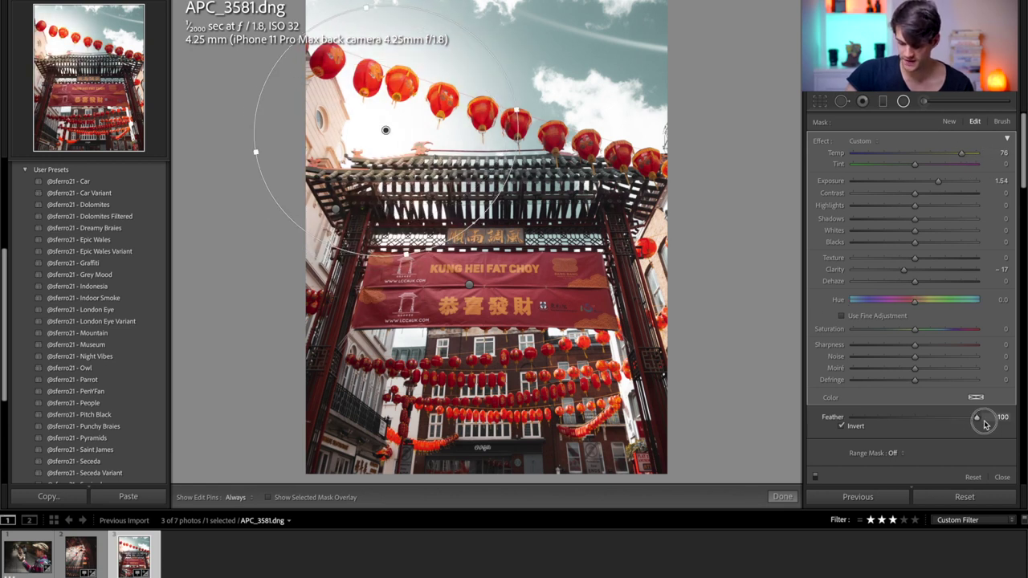
left_click(795, 496)
key("backslash")
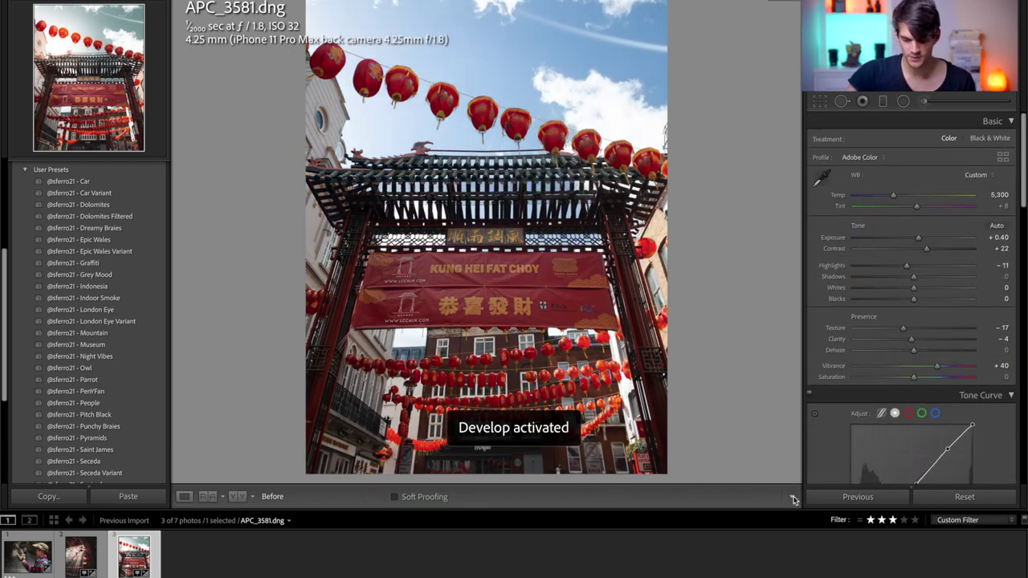
key("backslash")
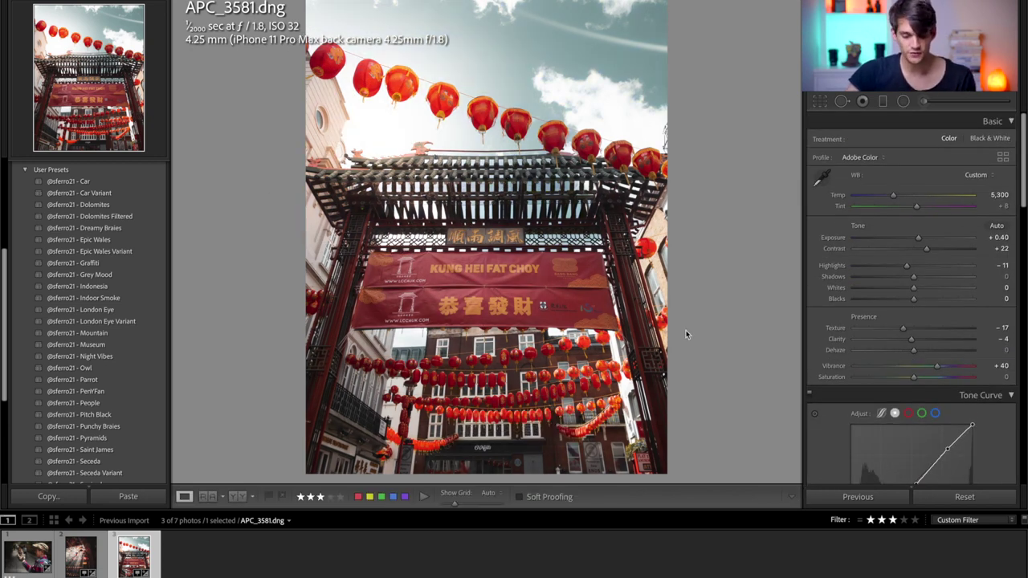